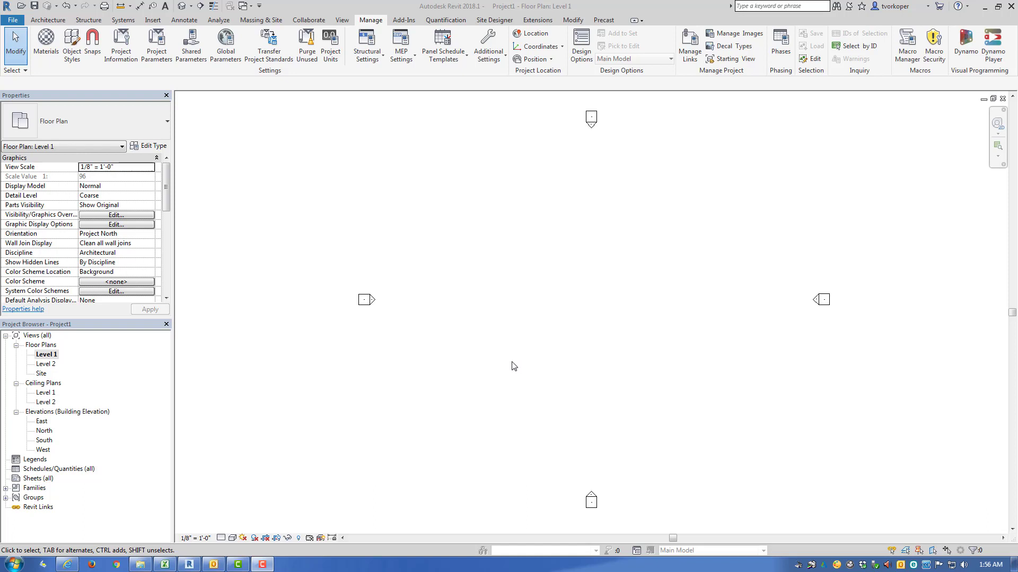
pyautogui.hotkey('ctrl', 'shift', 'd')
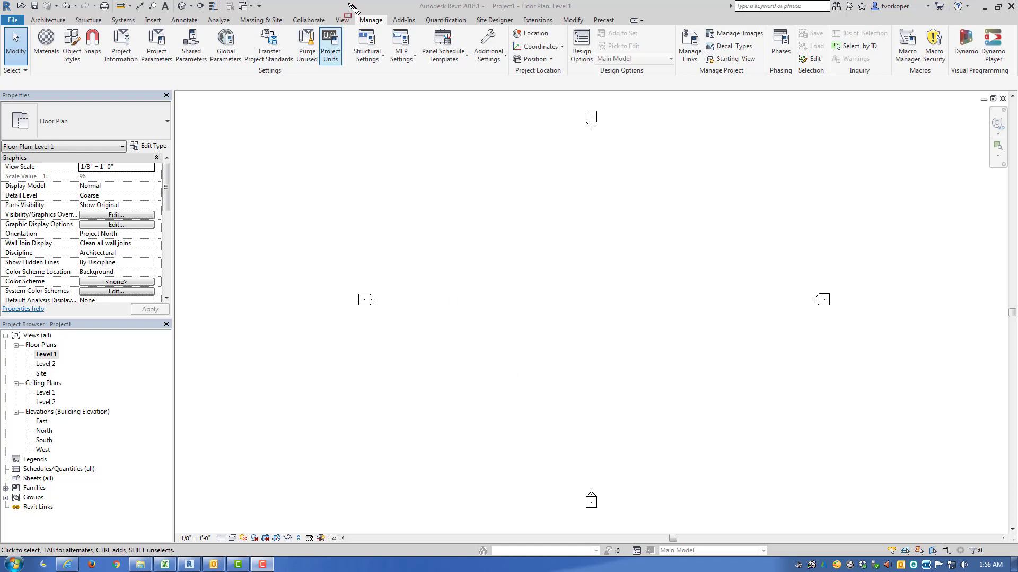
pyautogui.moveTo(342, 9); pyautogui.dragTo(386, 40)
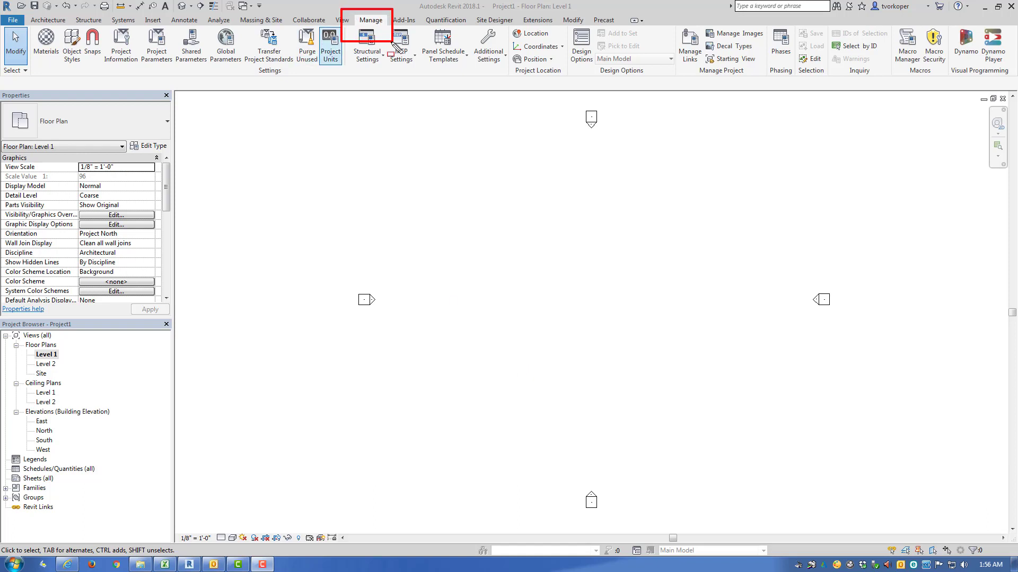
pyautogui.press('Escape')
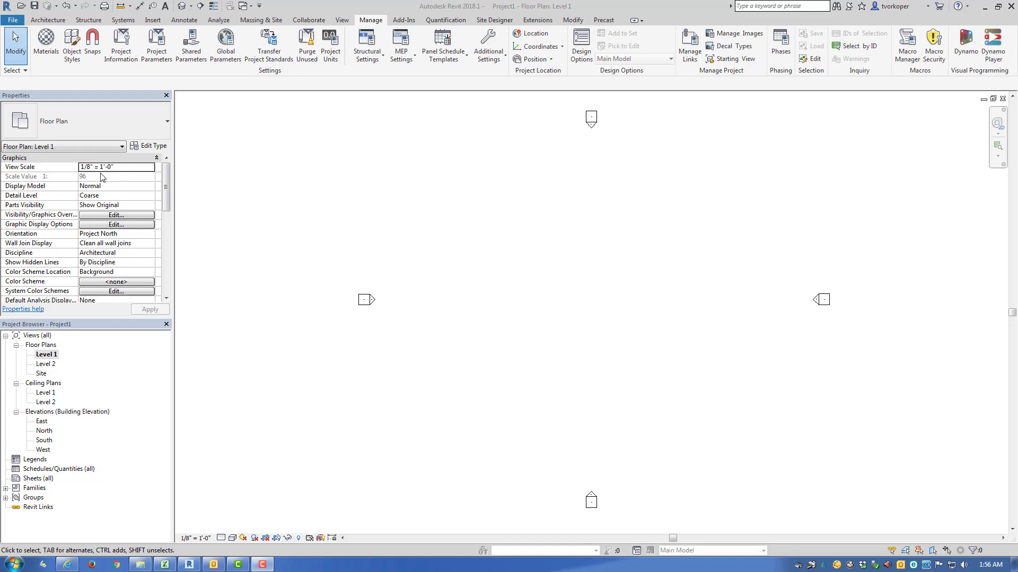
# Step: Open Object Styles, enlarge the dialog and expand the Walls category in the model objects list
pyautogui.click(68, 55)
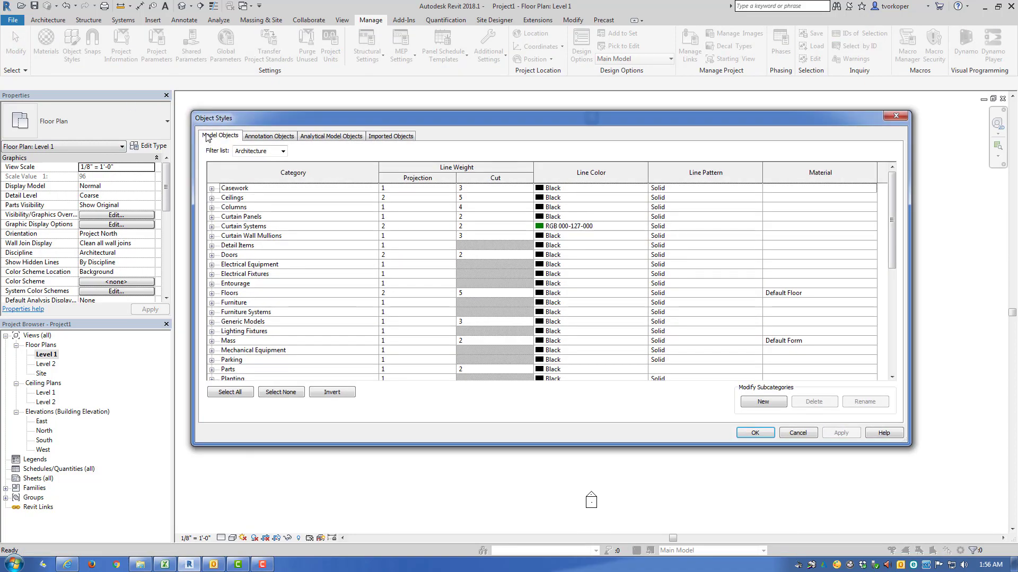
pyautogui.moveTo(192, 116); pyautogui.dragTo(147, 44)
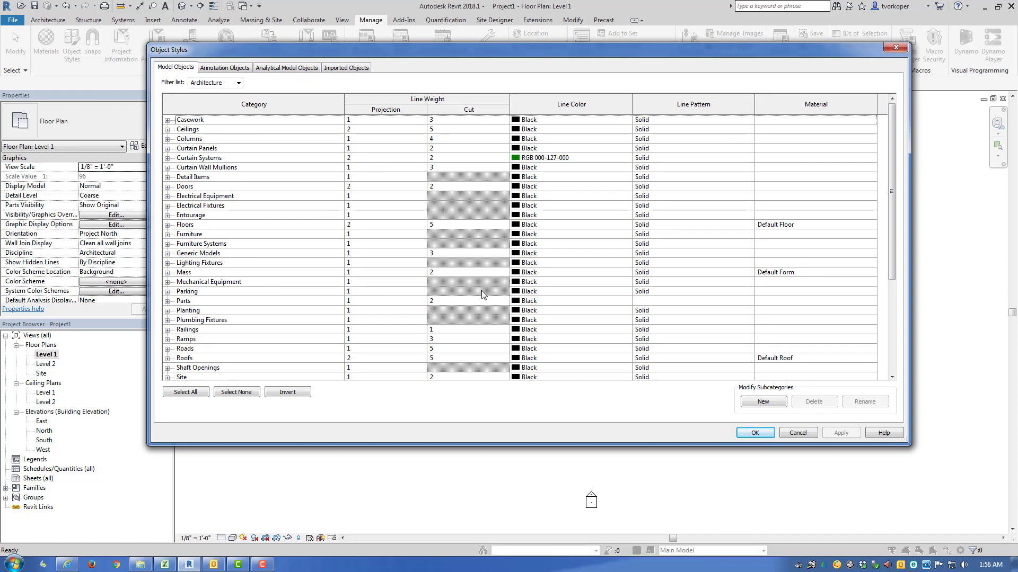
pyautogui.moveTo(891, 206); pyautogui.dragTo(891, 314)
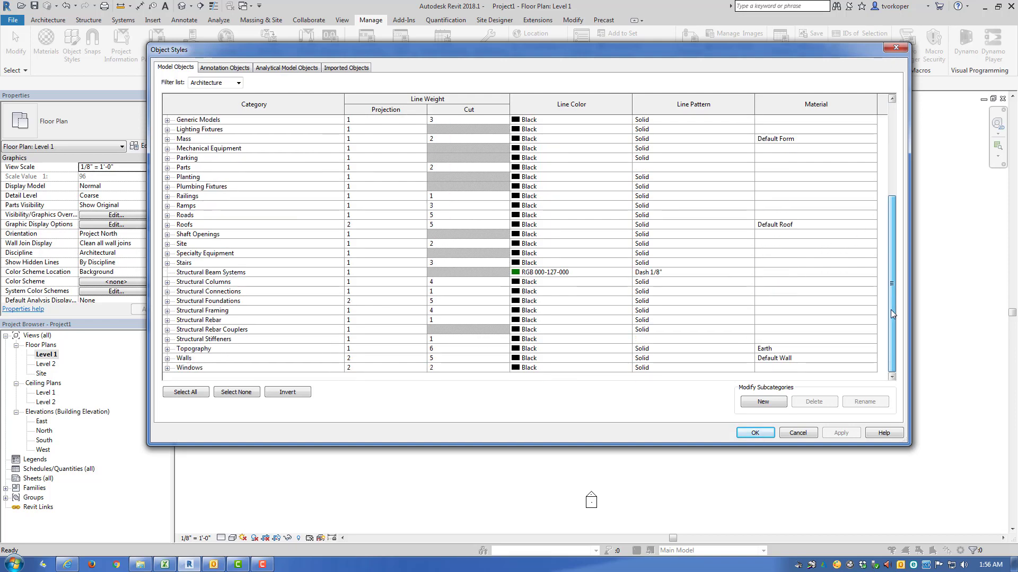
pyautogui.click(168, 359)
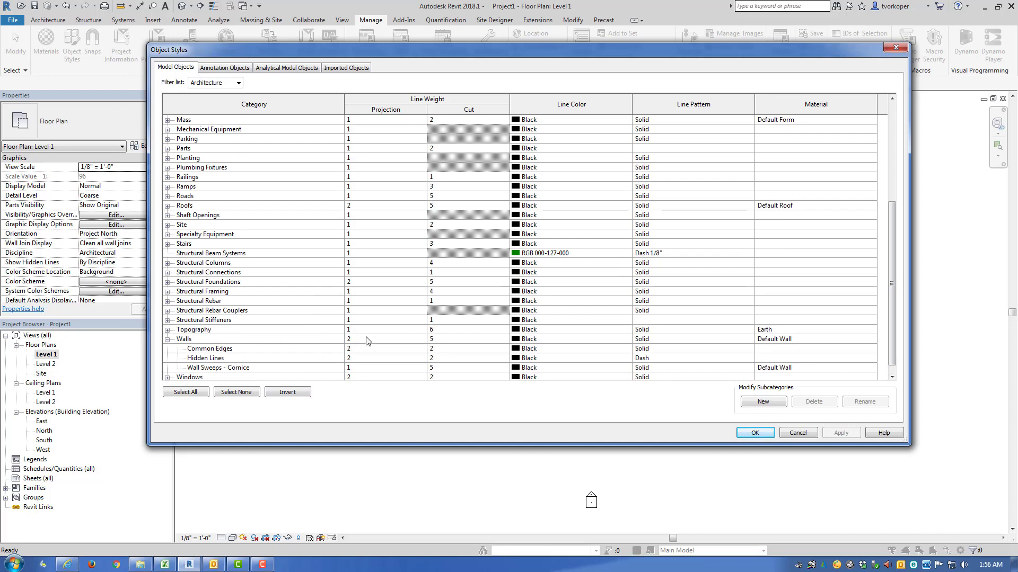
# Step: Try projection line weight 14 and a red line color for Walls, and discard the object style changes
pyautogui.click(420, 343)
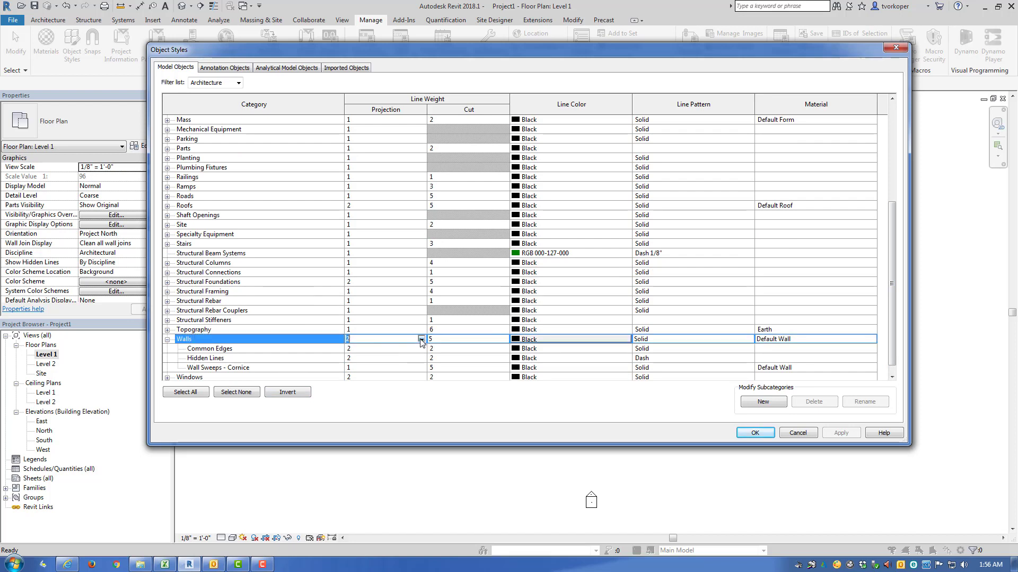
pyautogui.click(421, 340)
pyautogui.click(372, 372)
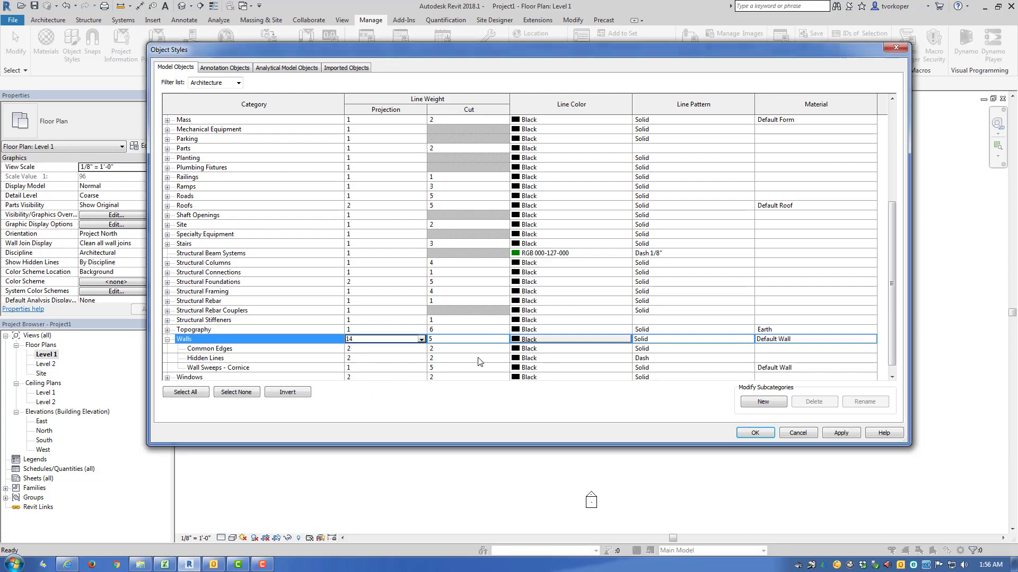
pyautogui.click(515, 340)
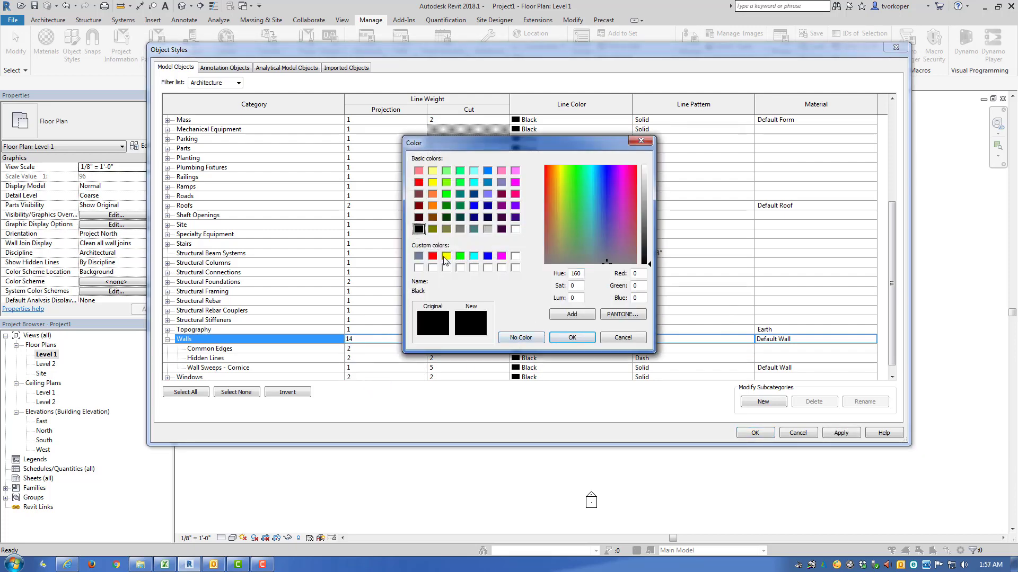
pyautogui.click(433, 256)
pyautogui.click(572, 338)
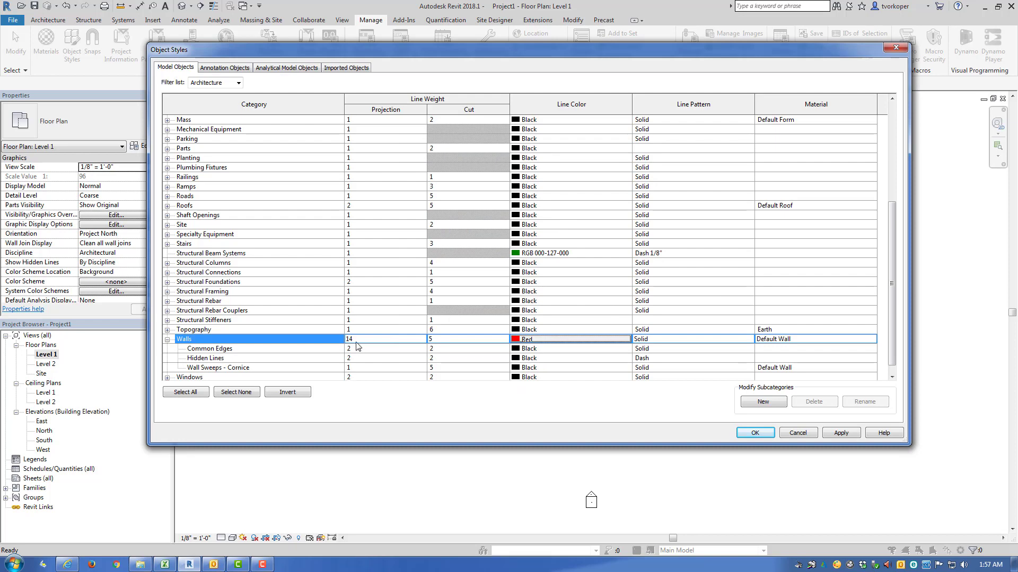
pyautogui.click(789, 433)
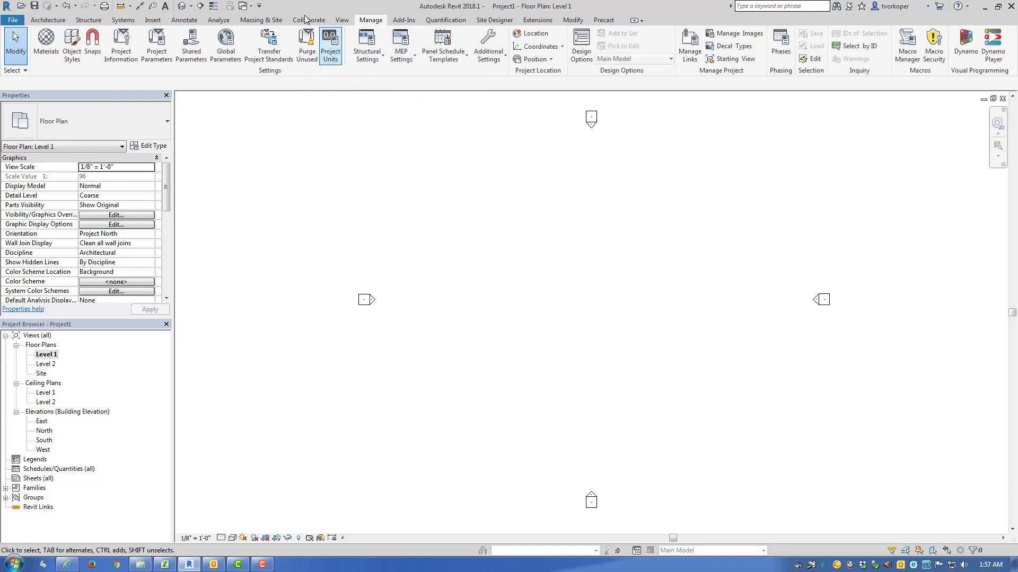
# Step: Examine the rounding and unit choices for the Length format in Project Units, and close without saving changes
pyautogui.click(336, 57)
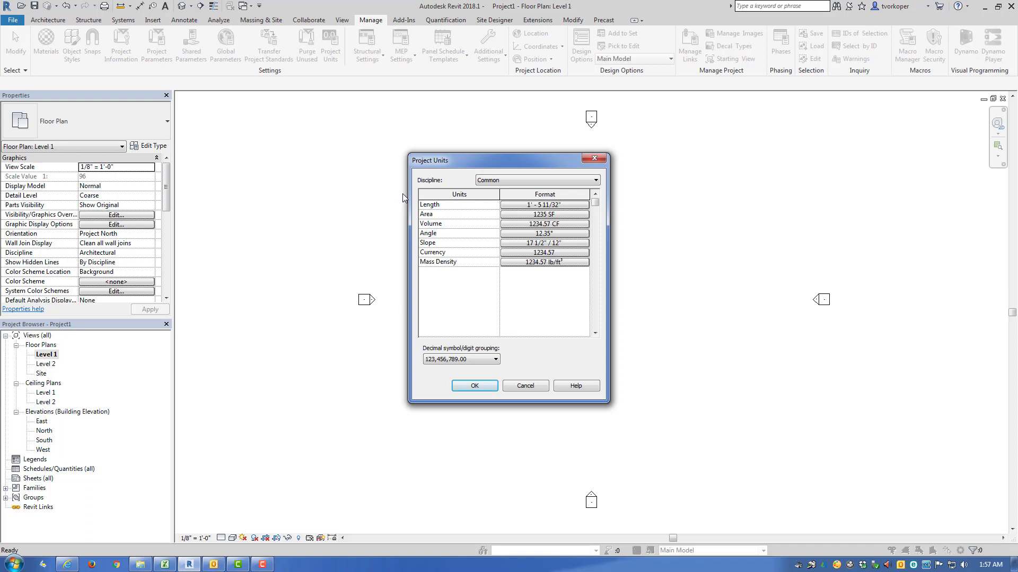
pyautogui.moveTo(403, 193); pyautogui.dragTo(492, 222)
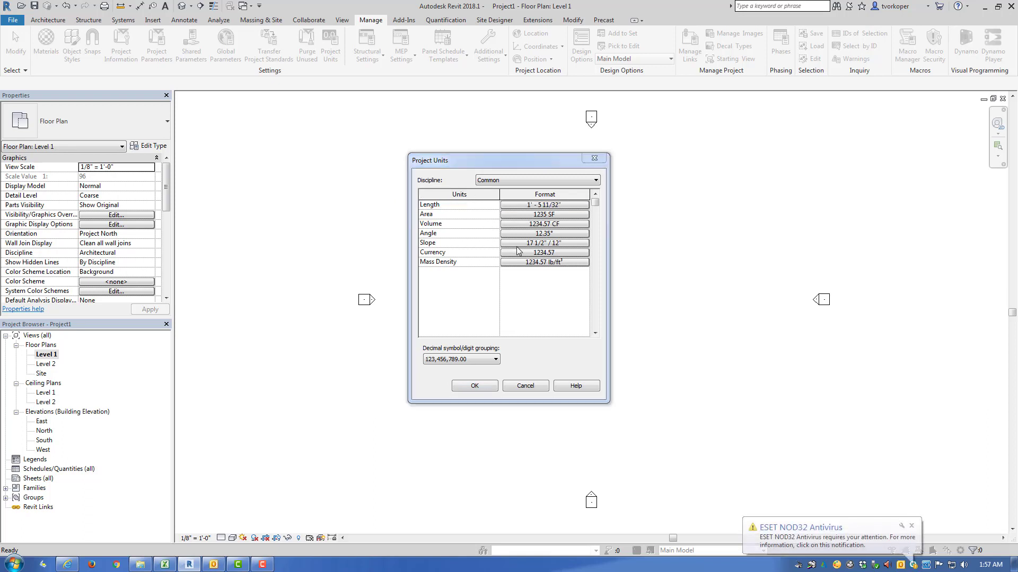
pyautogui.click(525, 204)
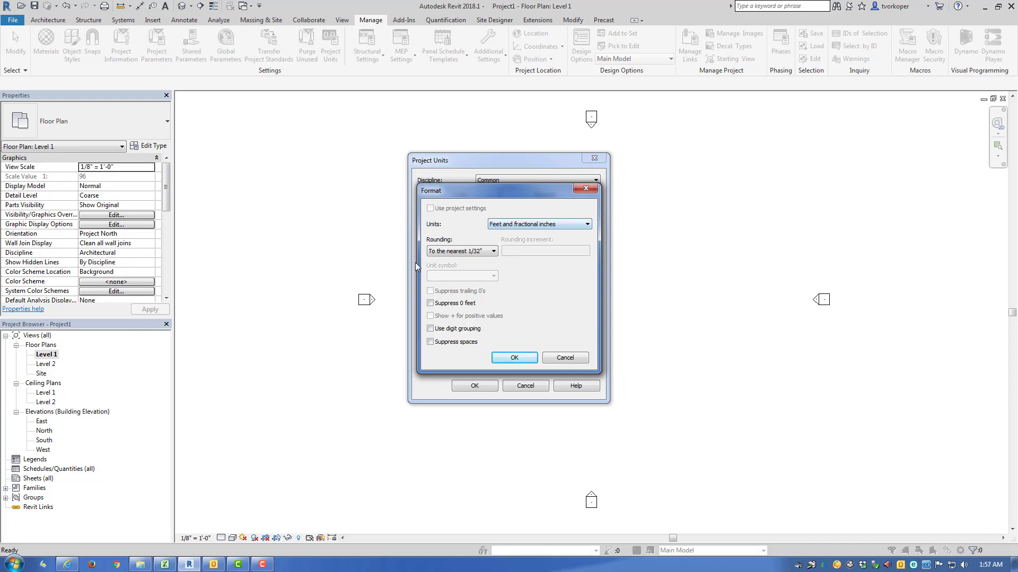
pyautogui.click(488, 254)
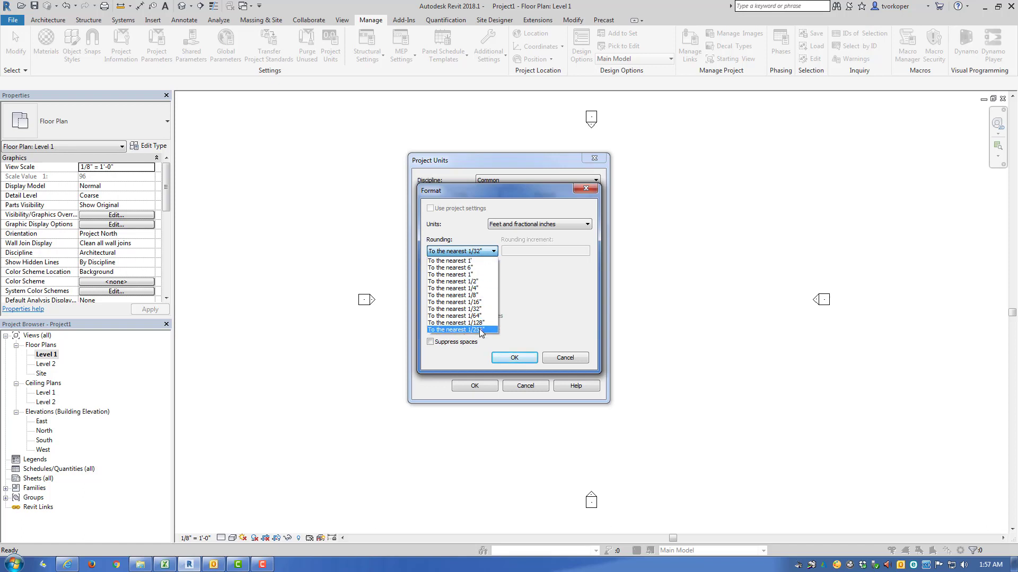
pyautogui.click(556, 305)
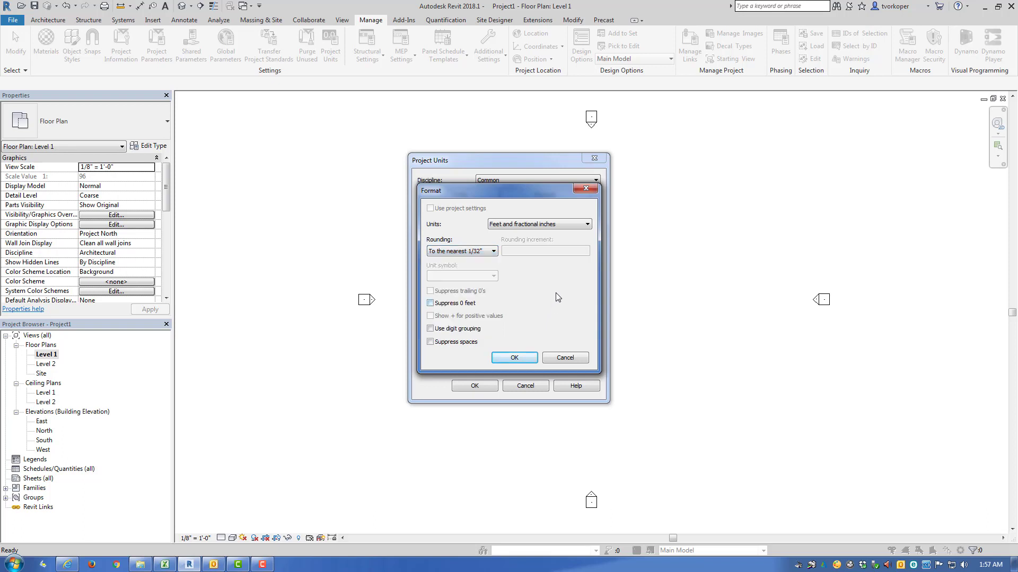
pyautogui.click(583, 229)
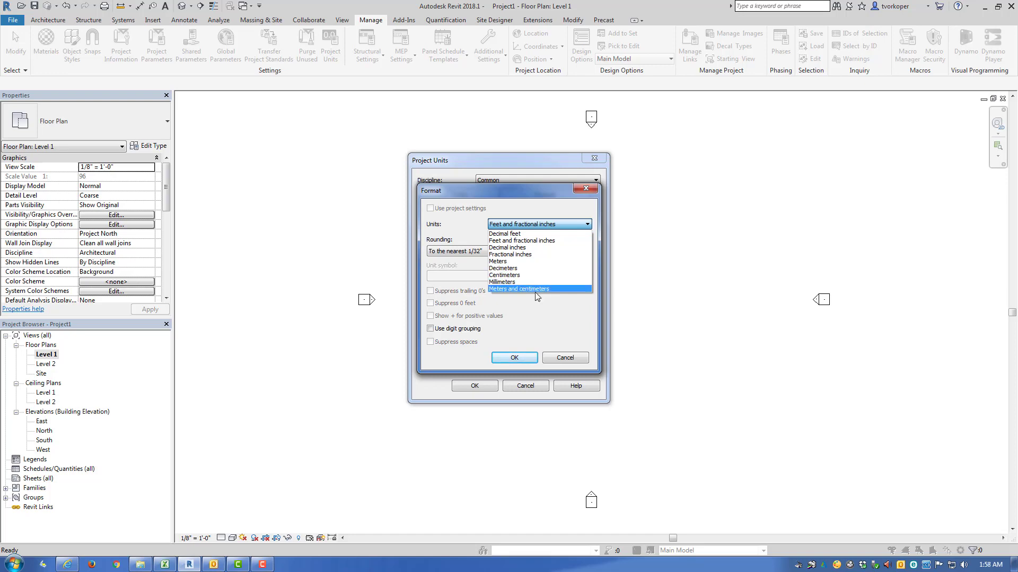
pyautogui.click(559, 359)
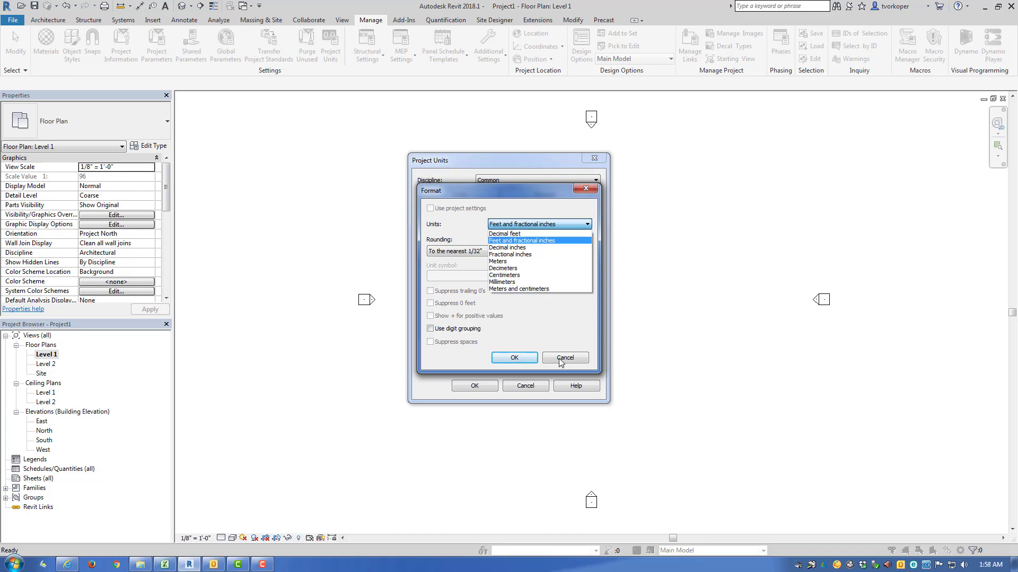
pyautogui.click(549, 360)
pyautogui.click(538, 386)
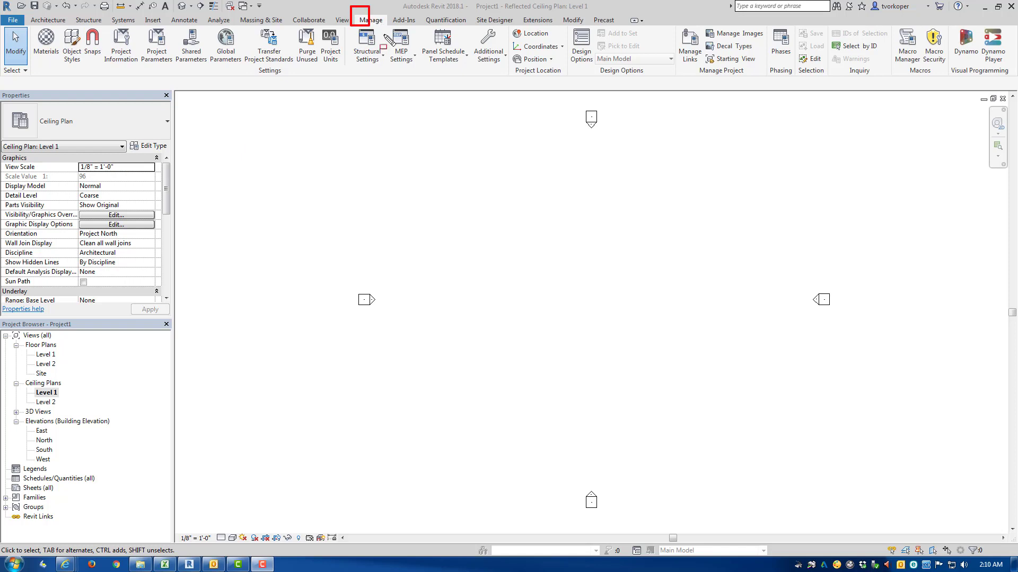
pyautogui.hotkey('ctrl', 'shift', 'd')
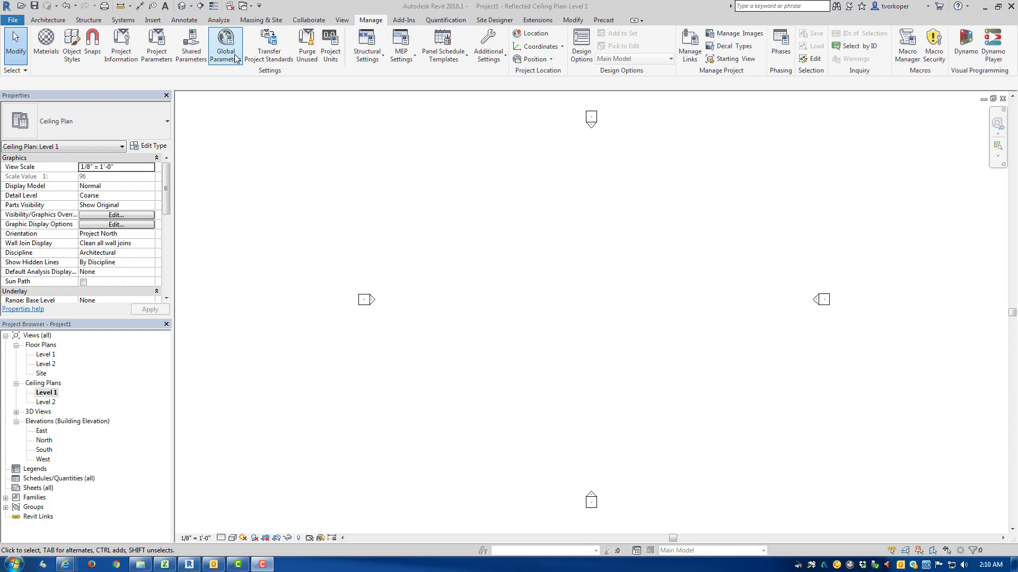
pyautogui.moveTo(235, 51); pyautogui.dragTo(323, 85)
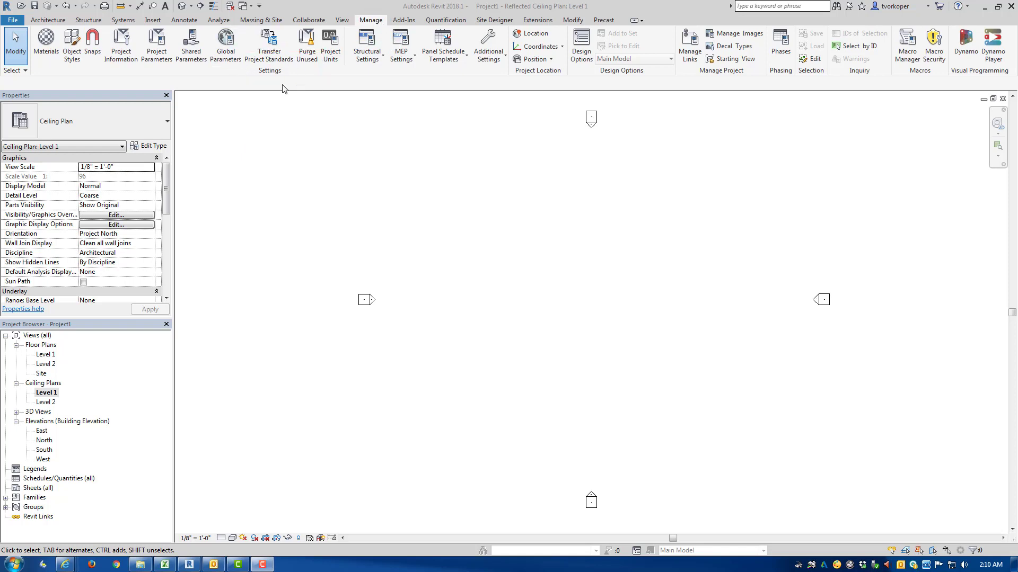
pyautogui.moveTo(69, 15); pyautogui.dragTo(119, 68)
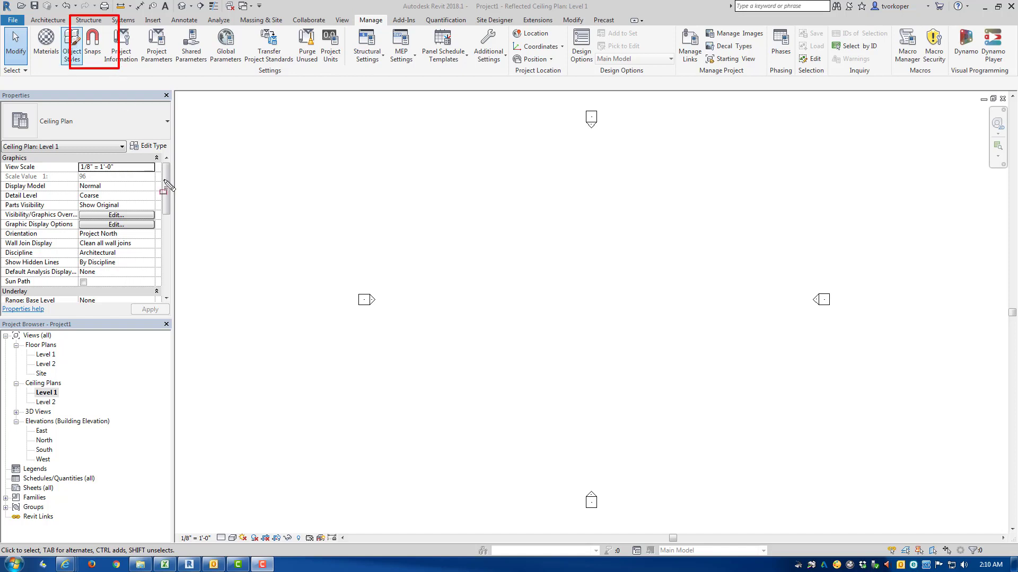
pyautogui.press('Escape')
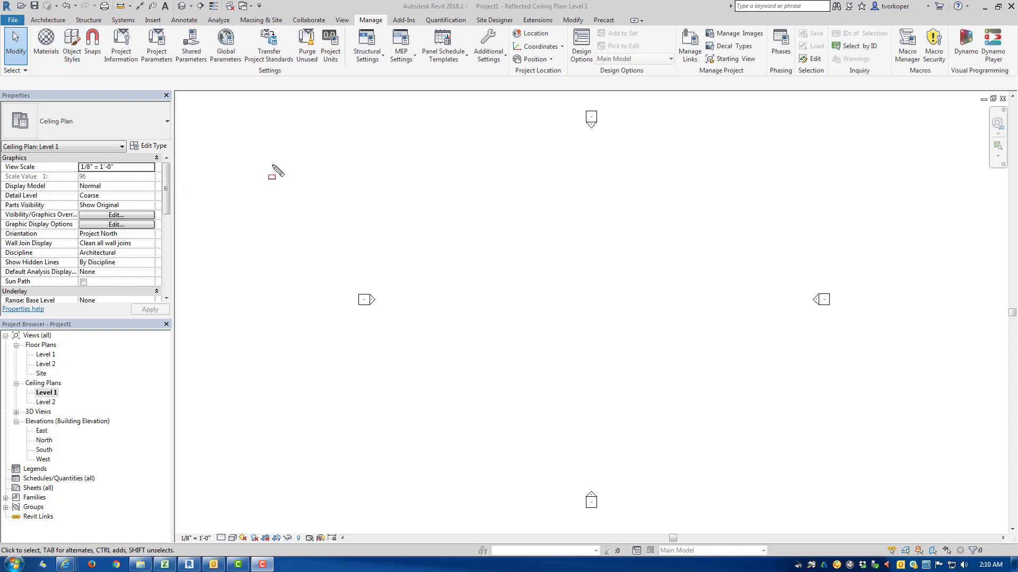
# Step: Review the dimension and object snap settings and close the dialog without changes
pyautogui.click(93, 49)
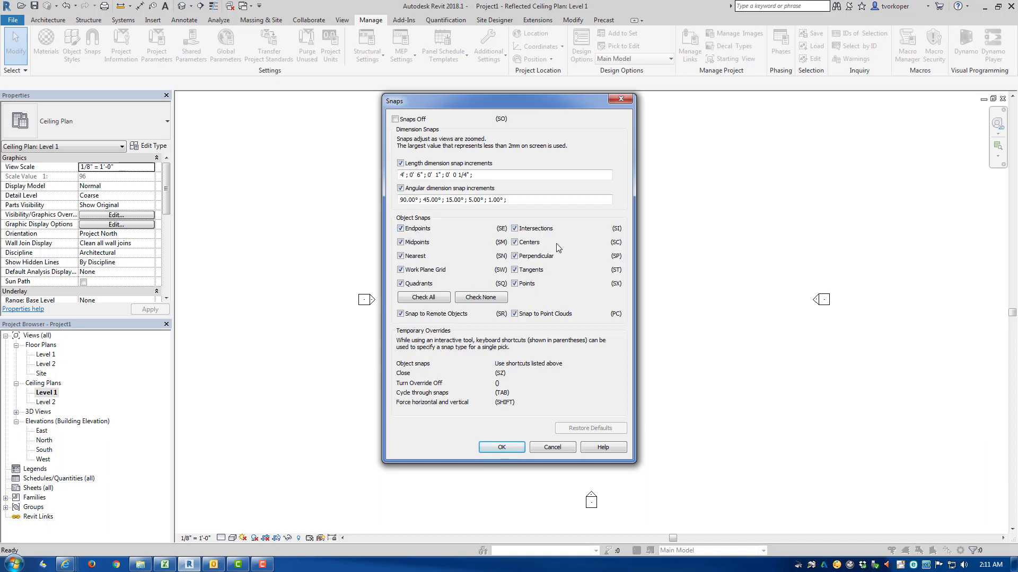
pyautogui.click(551, 449)
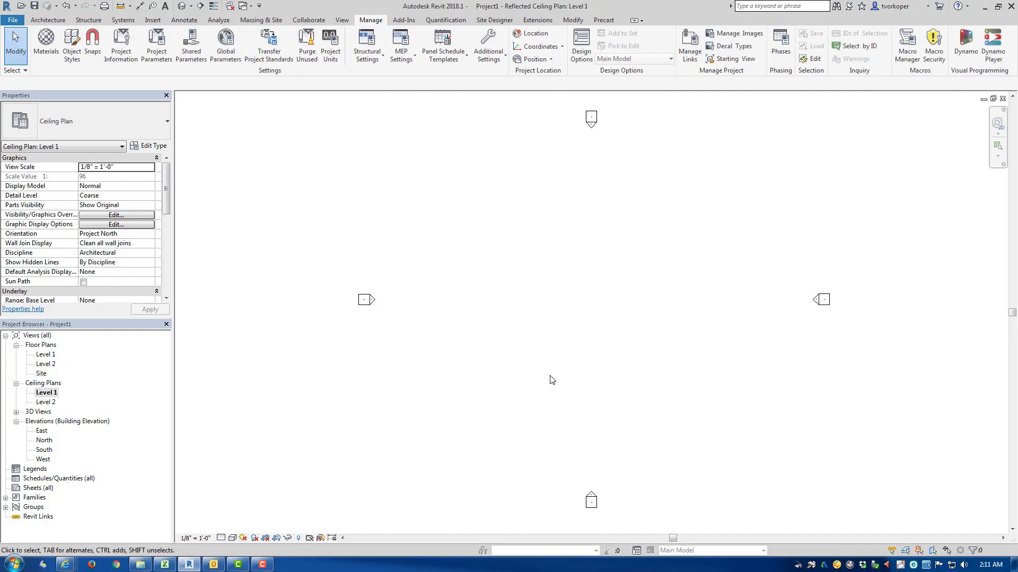
# Step: Draw a diagonal Generic - 8" wall between the elevation markers in the Level 1 ceiling plan, sloping down to the right
pyautogui.press('w')
pyautogui.press('a')
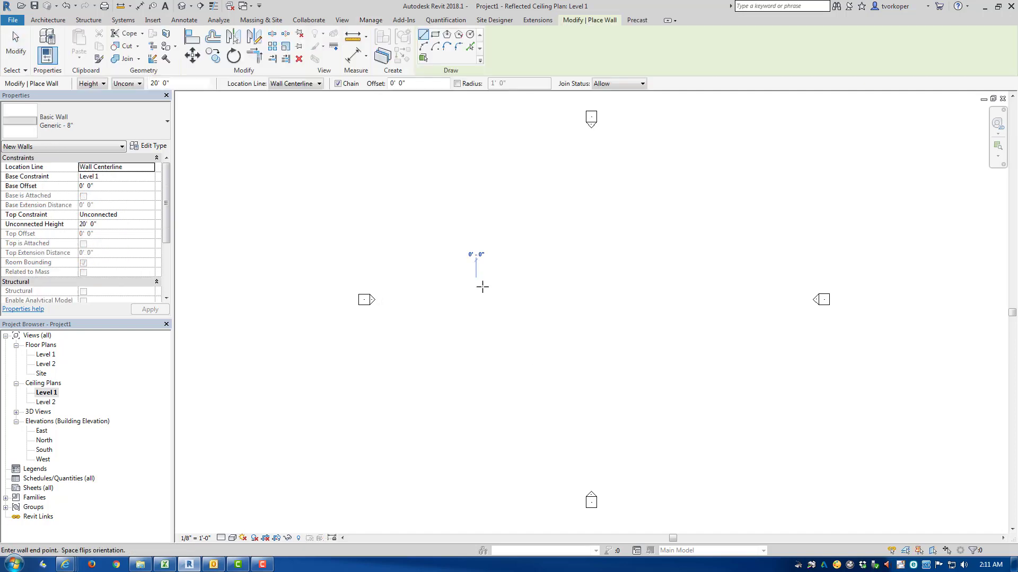
pyautogui.click(476, 279)
pyautogui.click(691, 393)
pyautogui.press('Escape')
pyautogui.press('Escape')
# Step: Draw a second wall from the diagonal wall's upper-left endpoint, rising up to the right
pyautogui.press('w')
pyautogui.press('a')
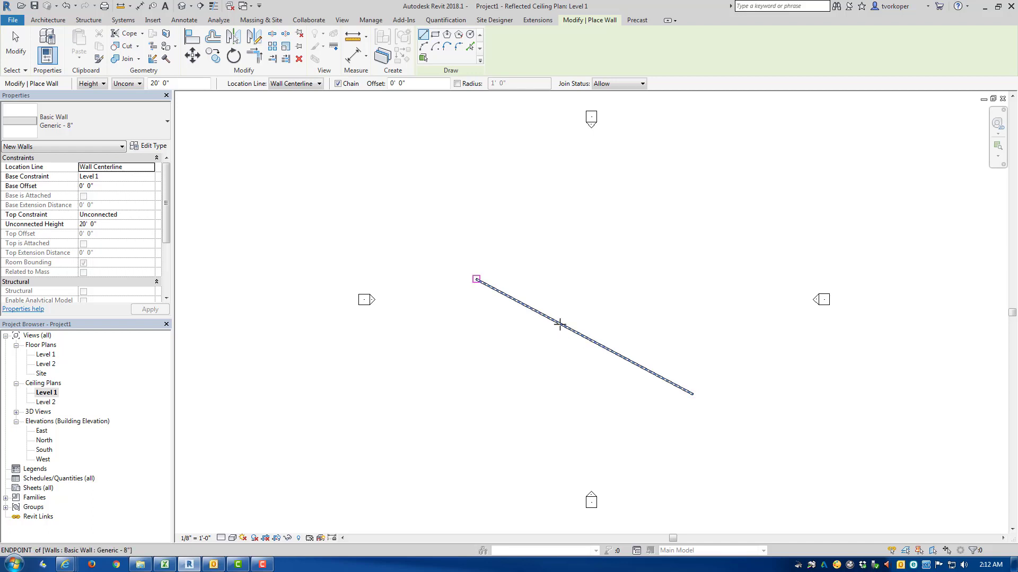
pyautogui.click(476, 280)
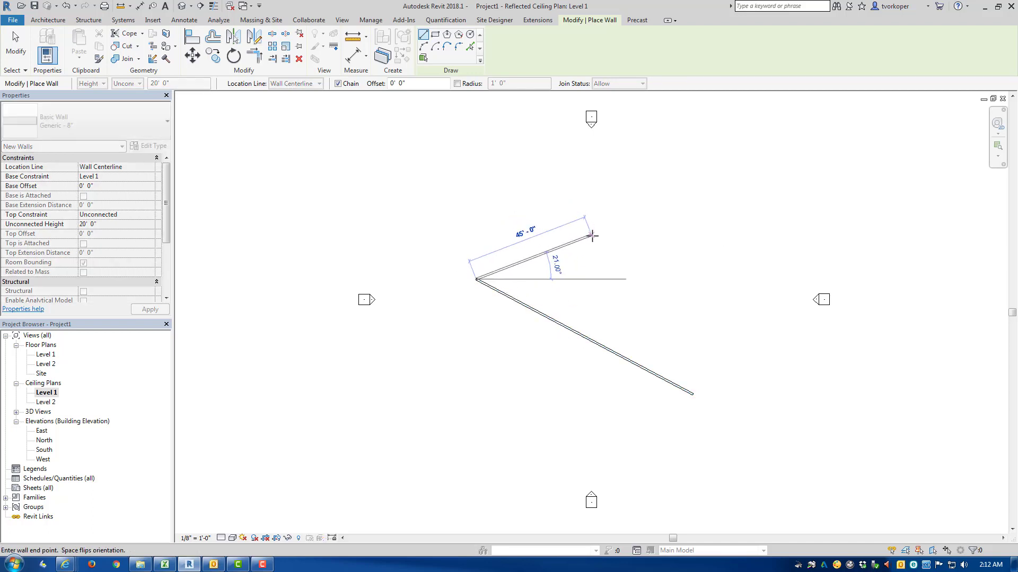
pyautogui.click(567, 196)
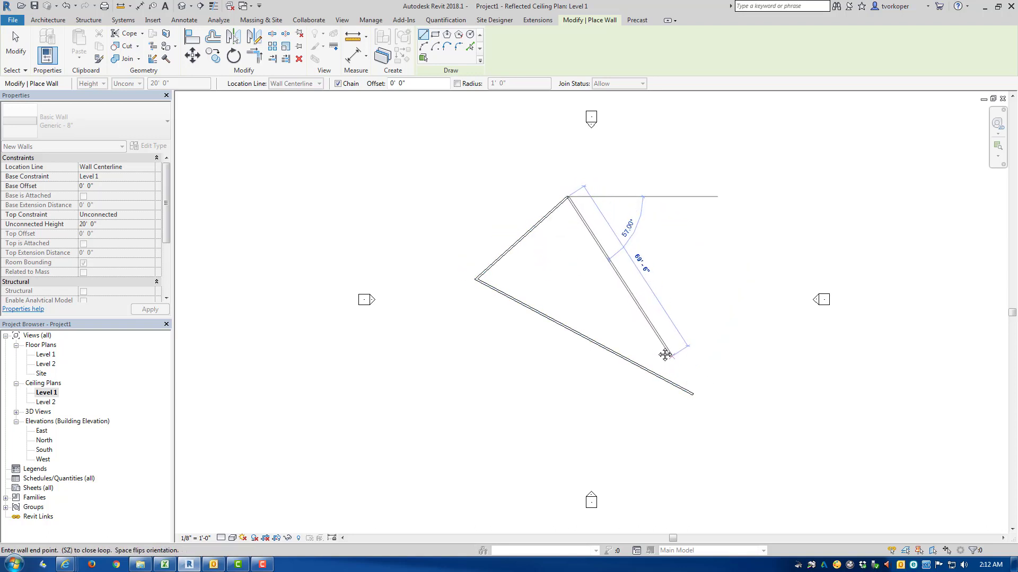
# Step: Draw a third wall from the second wall's upper end to the first wall's lower-right end, with snapping turned off
pyautogui.moveTo(663, 352); pyautogui.dragTo(495, 284, button='middle')
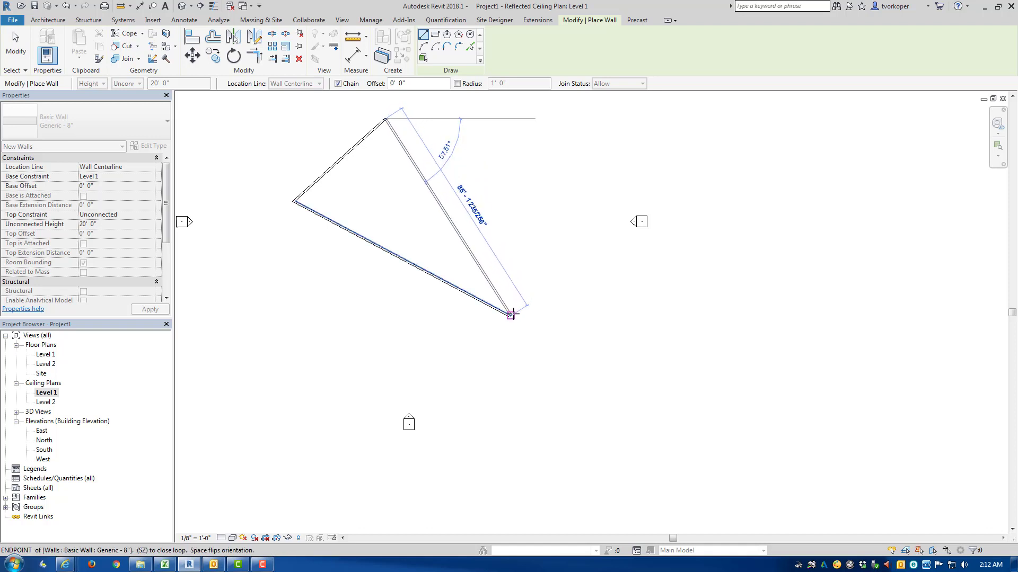
pyautogui.scroll(4, 510, 315)
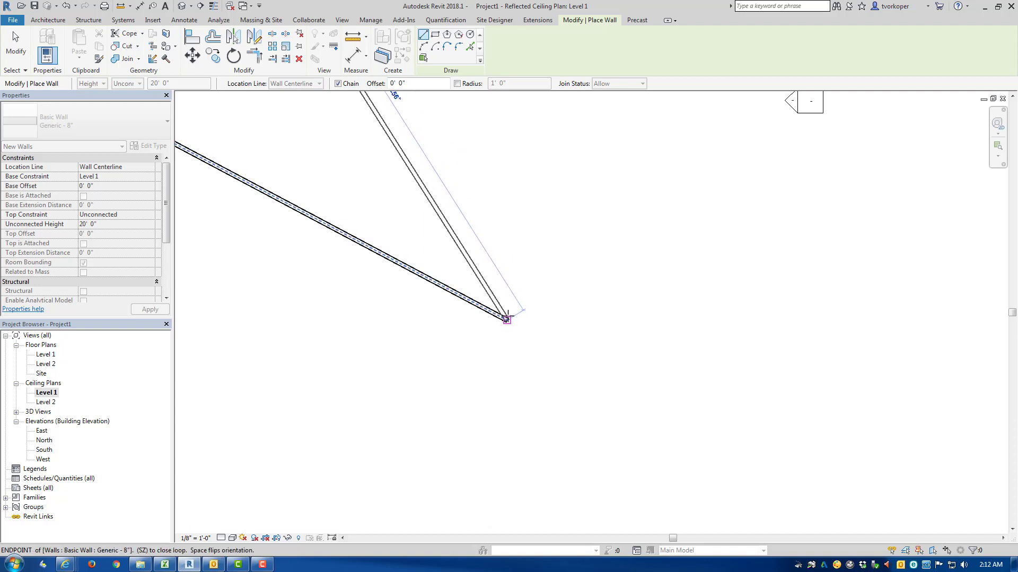
pyautogui.press('s')
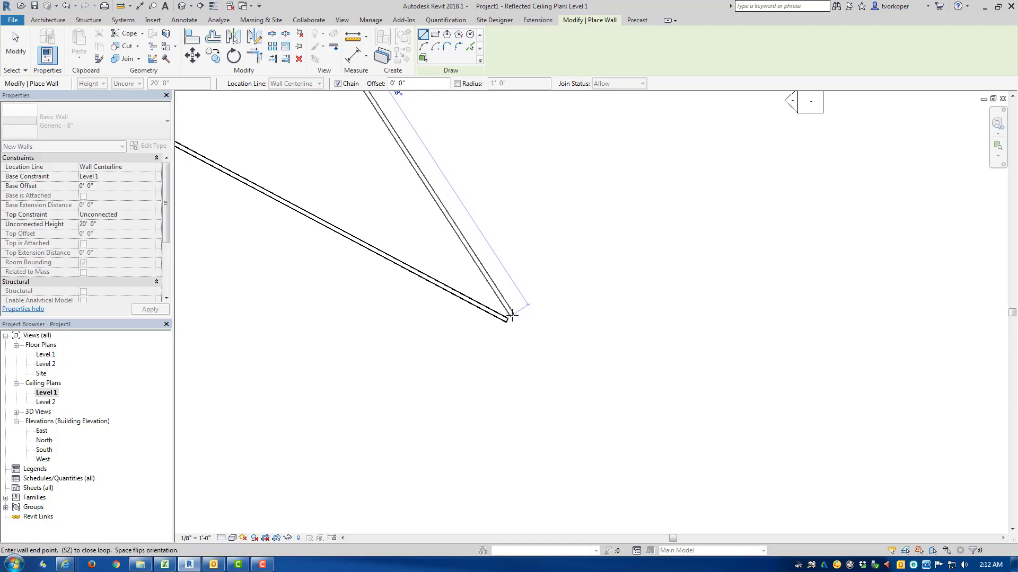
pyautogui.click(511, 315)
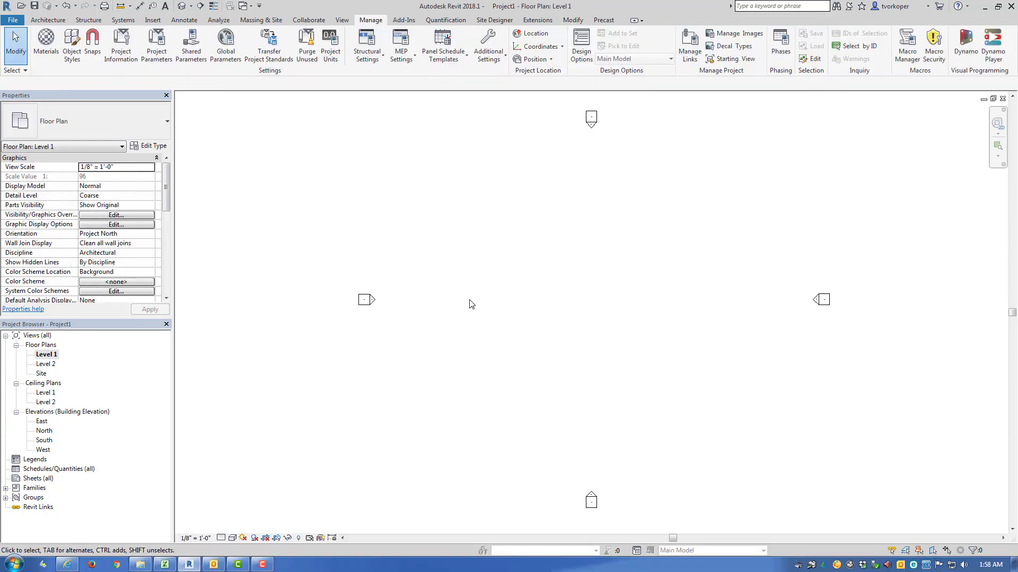
# Step: Draw a Generic - 8" wall about 66' long in the Level 1 floor plan, sloping down to the right at about 39 degrees
pyautogui.press('w')
pyautogui.press('a')
pyautogui.click(480, 258)
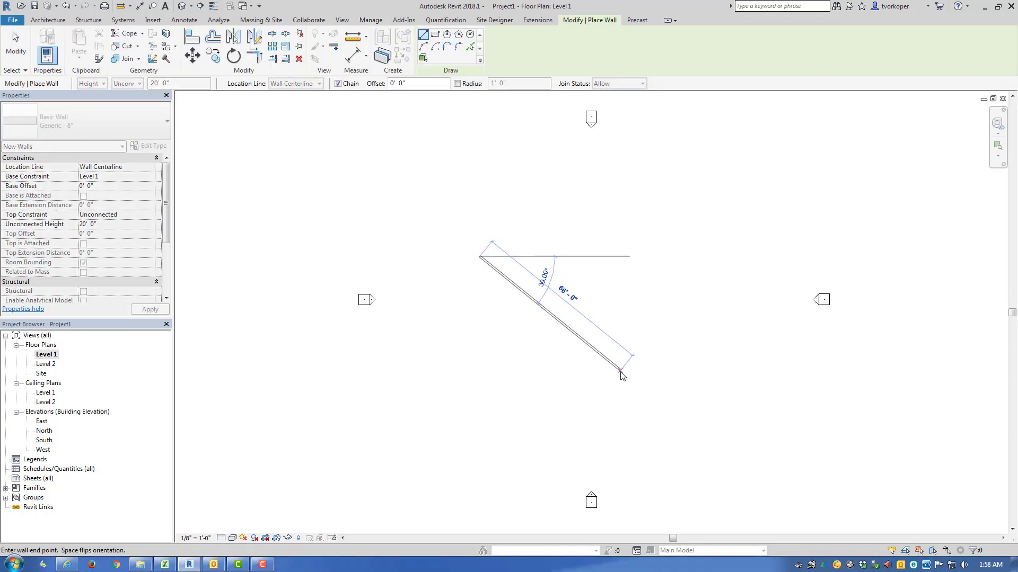
pyautogui.click(620, 370)
pyautogui.press('Escape')
# Step: Draw a second wall about 78' long crossing the first one, running from upper right to lower left, and finish the Wall command
pyautogui.click(617, 264)
pyautogui.click(477, 424)
pyautogui.press('Escape')
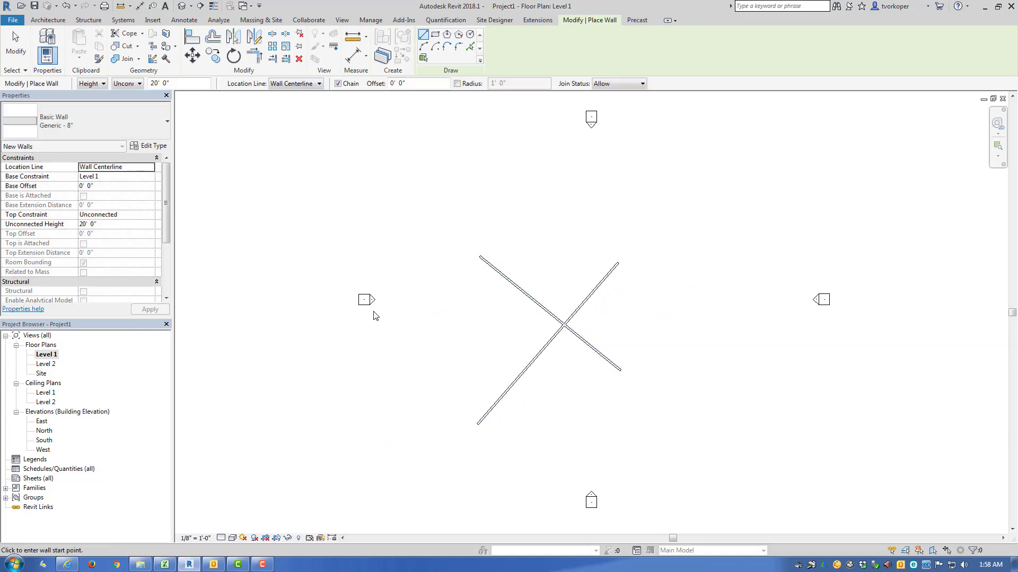
pyautogui.press('Escape')
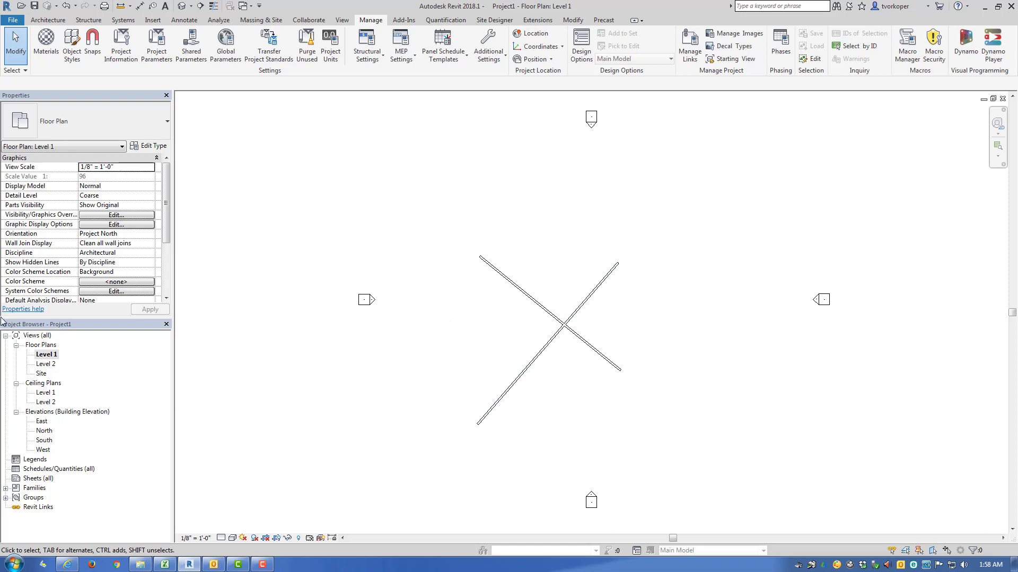
# Step: View the crossing walls in the East elevation, the Level 2 floor plan and the South elevation
pyautogui.moveTo(1, 317); pyautogui.dragTo(146, 522)
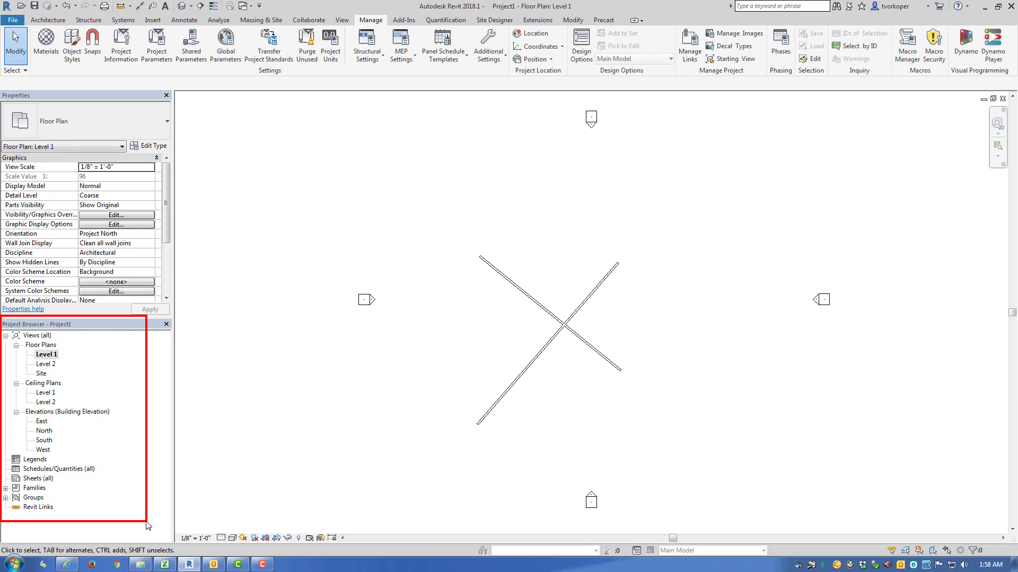
pyautogui.doubleClick(42, 422)
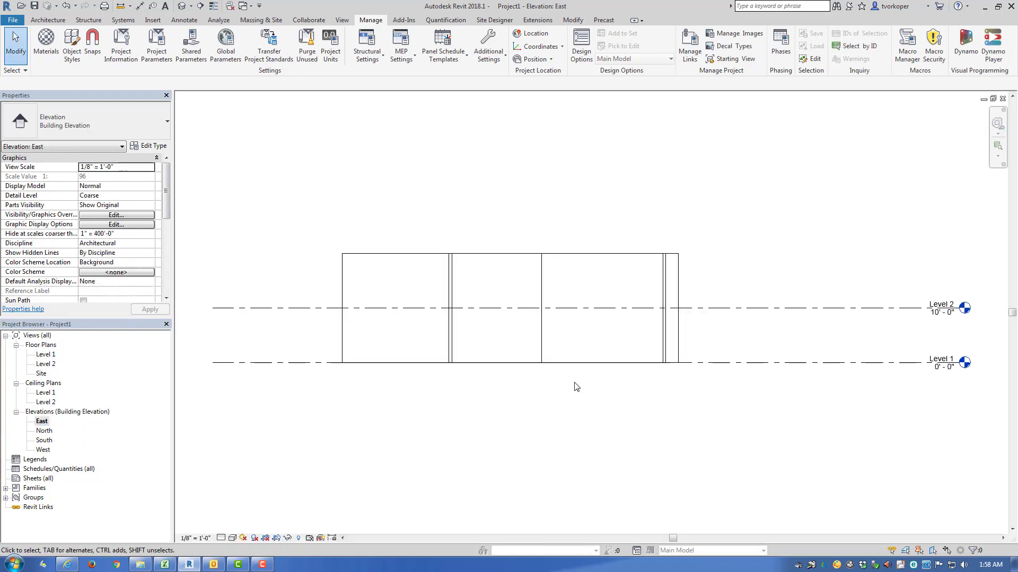
pyautogui.doubleClick(46, 365)
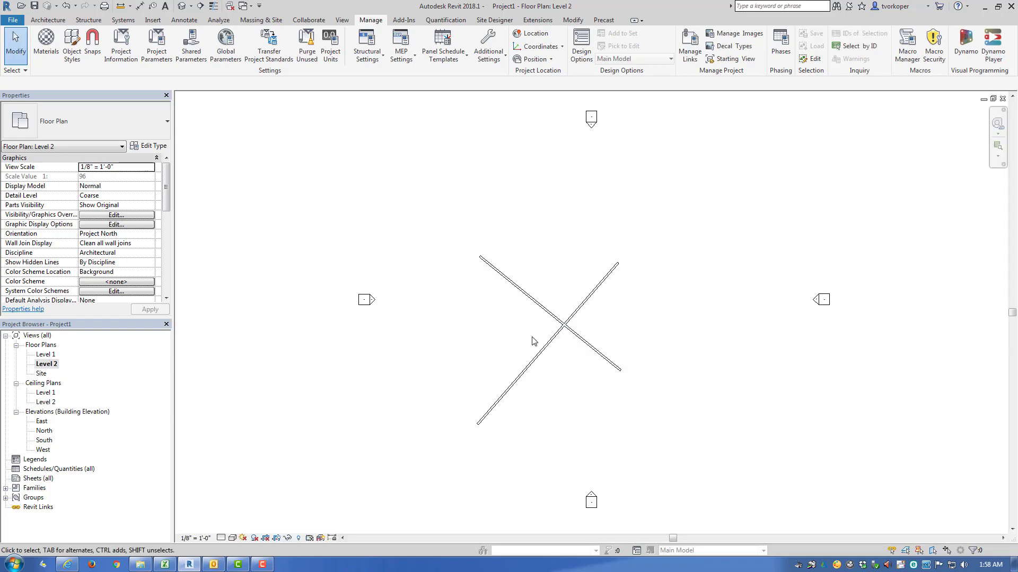
pyautogui.scroll(3, 533, 341)
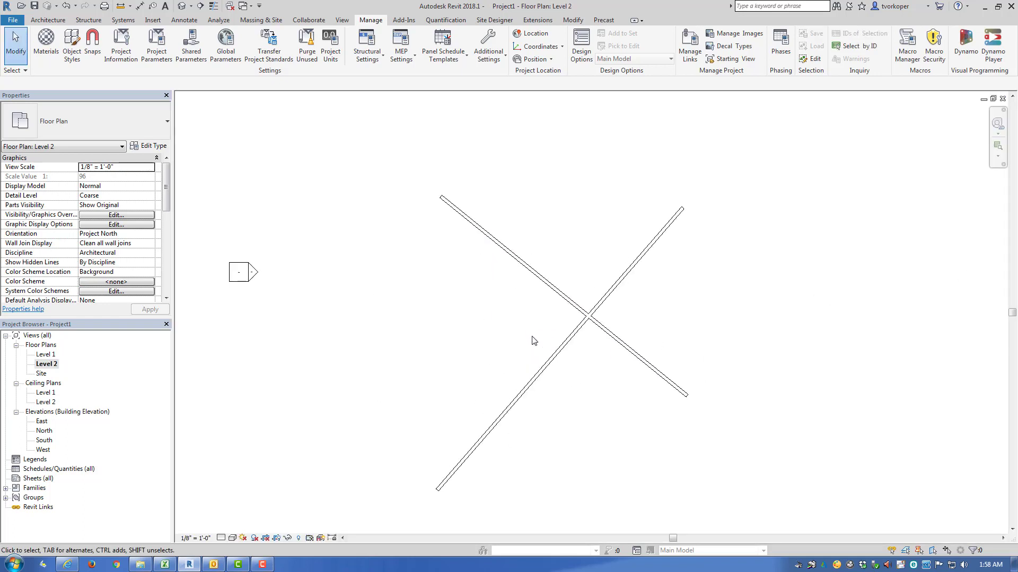
pyautogui.scroll(-2, 533, 340)
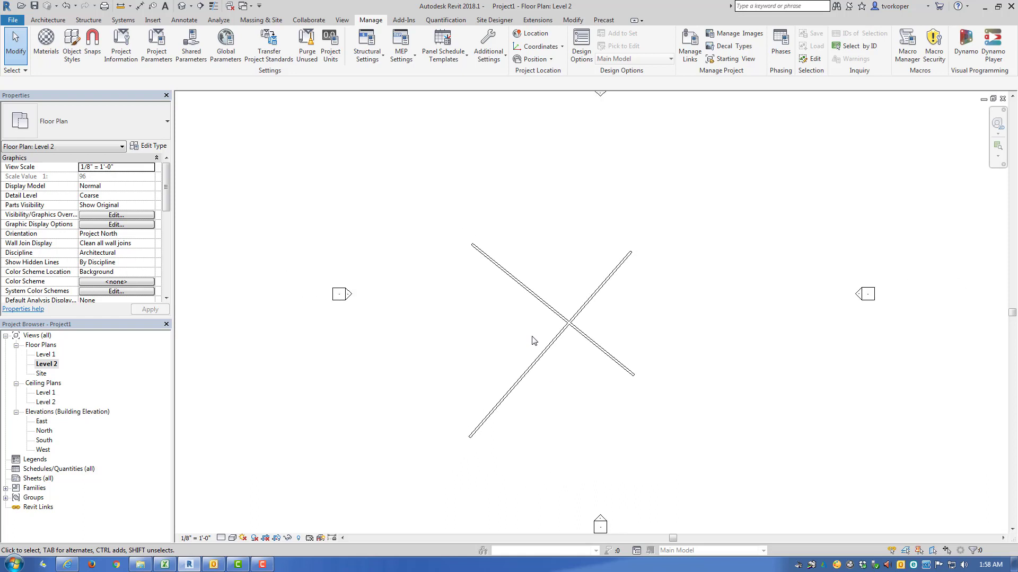
pyautogui.doubleClick(44, 440)
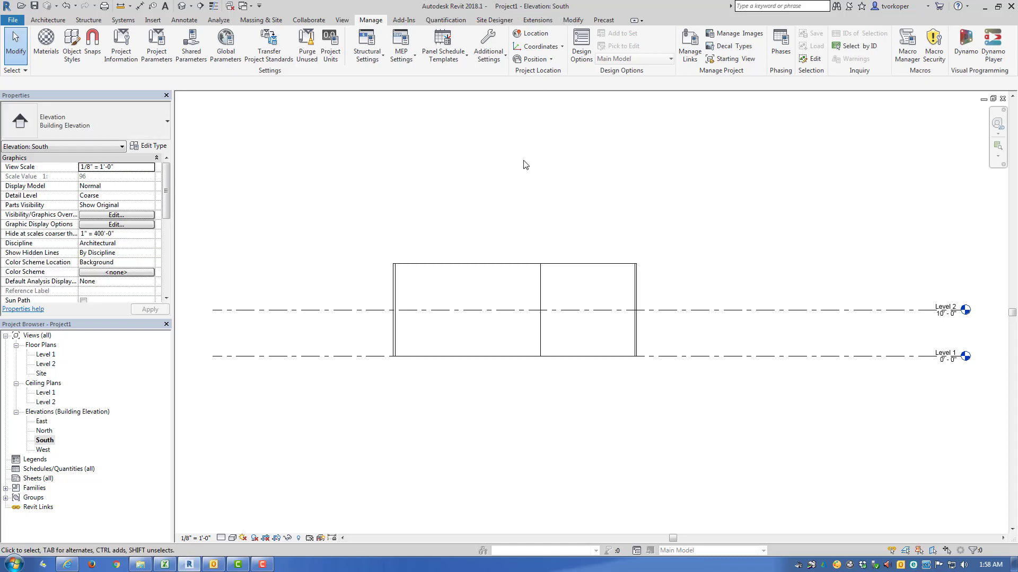
# Step: Open the default 3D view and orbit around the crossing walls
pyautogui.click(181, 7)
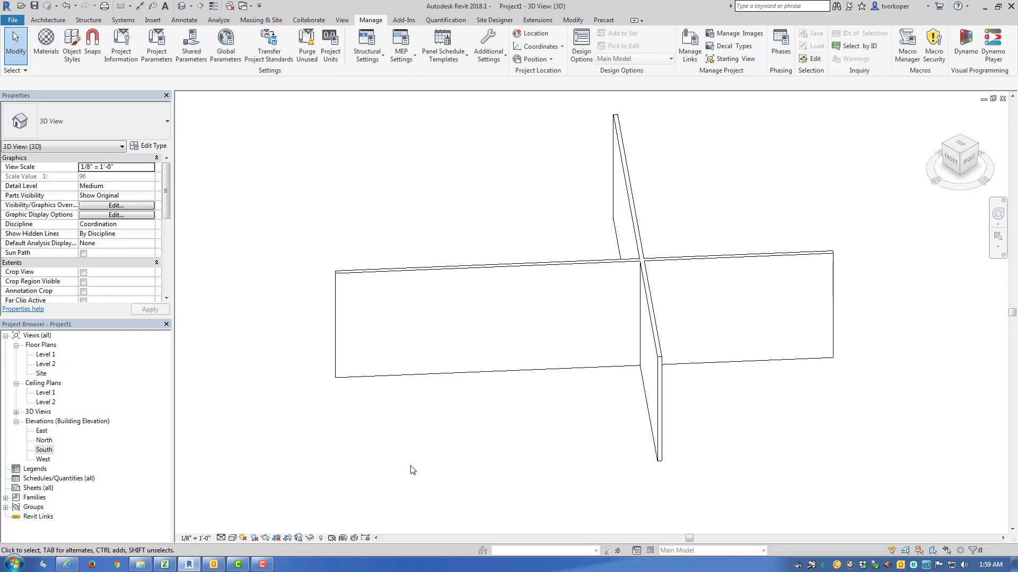
pyautogui.keyDown('shift'); pyautogui.moveTo(399, 474); pyautogui.dragTo(500, 439, button='middle'); pyautogui.keyUp('shift')
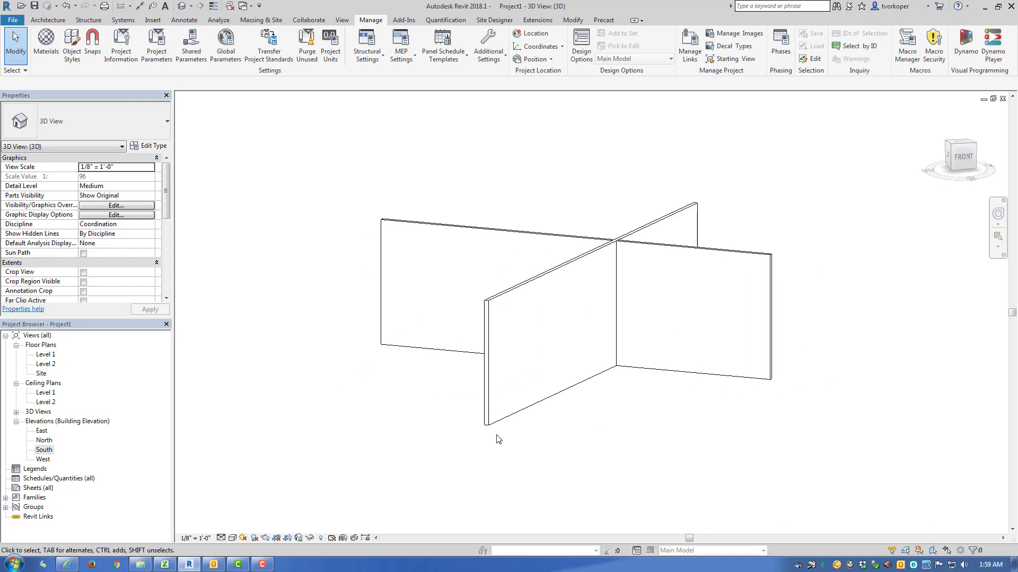
pyautogui.keyDown('shift'); pyautogui.moveTo(407, 437); pyautogui.dragTo(432, 493, button='middle'); pyautogui.keyUp('shift')
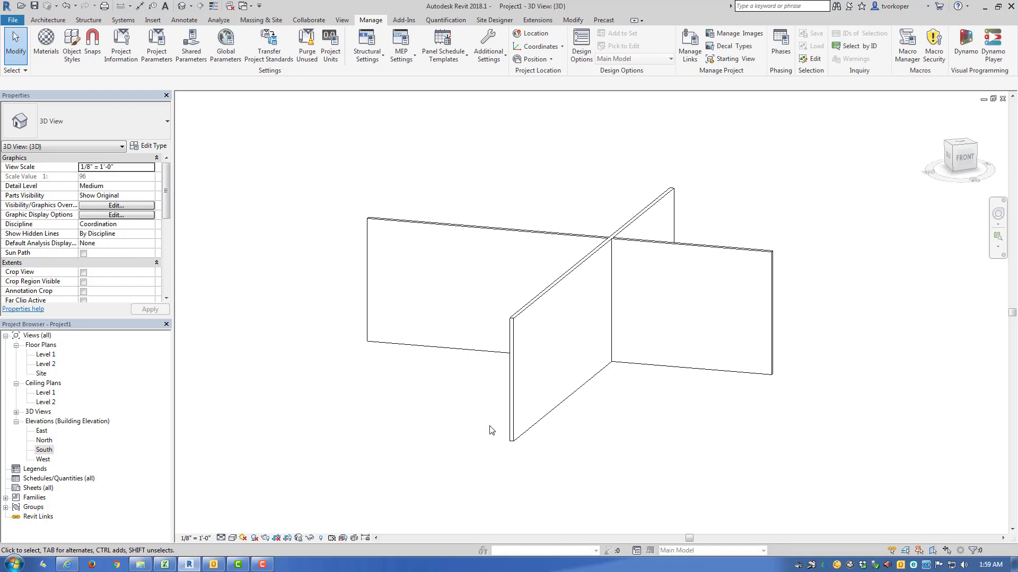
# Step: Tile all open view windows and fit the contents of the 3D view and the South elevation to their windows
pyautogui.press('w')
pyautogui.press('t')
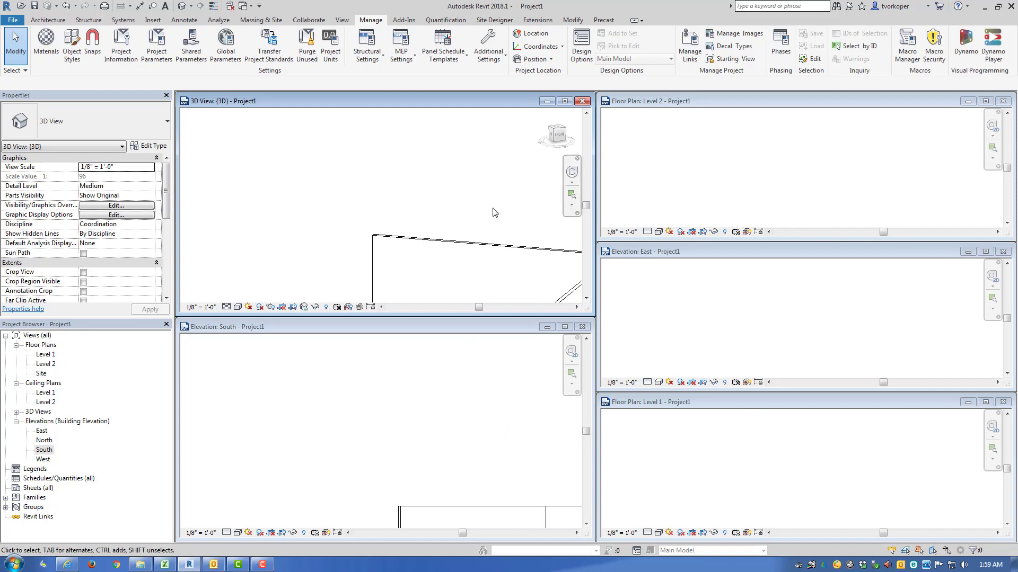
pyautogui.press('z')
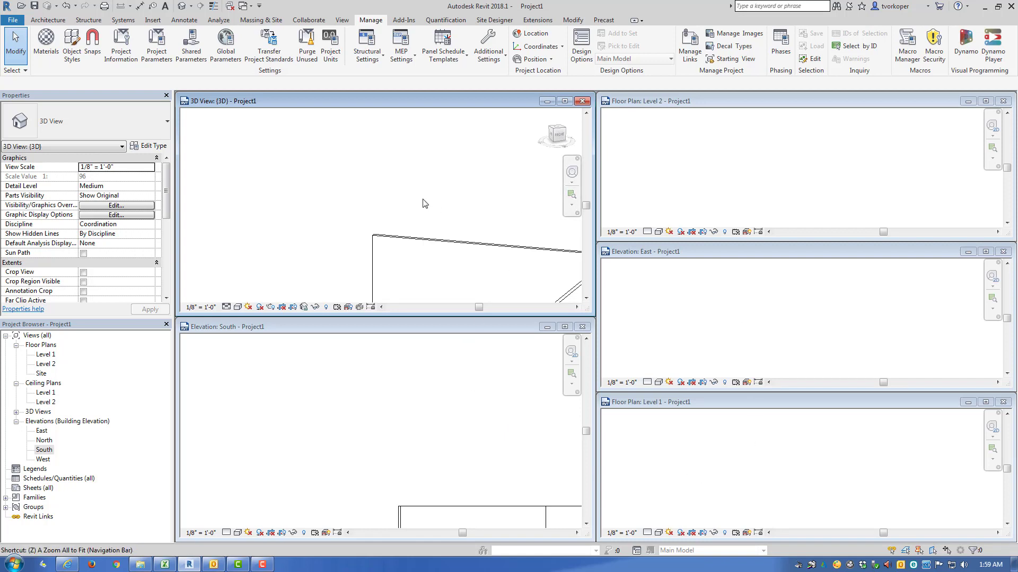
pyautogui.press('a')
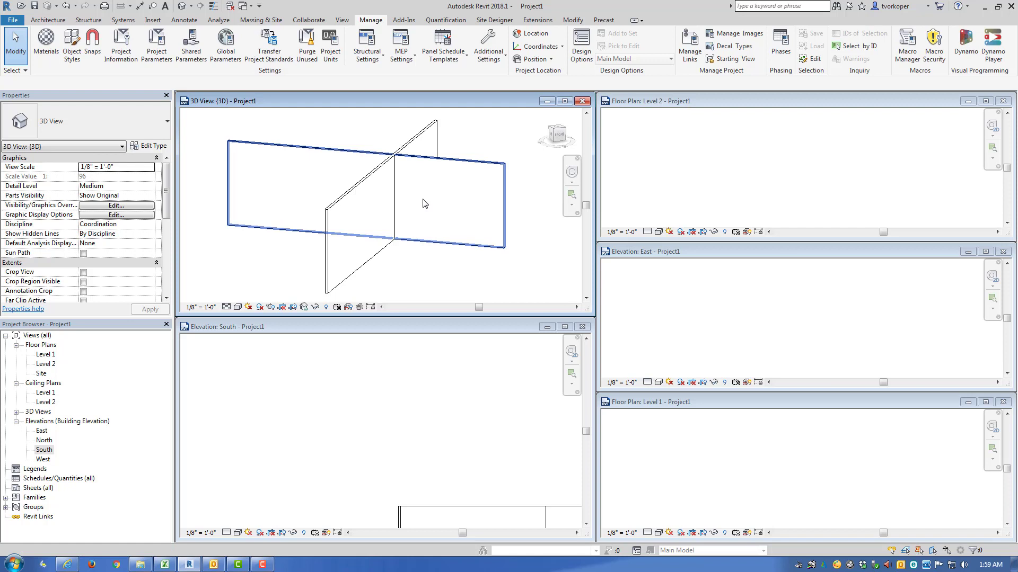
pyautogui.click(395, 427)
pyautogui.press('z')
pyautogui.press('a')
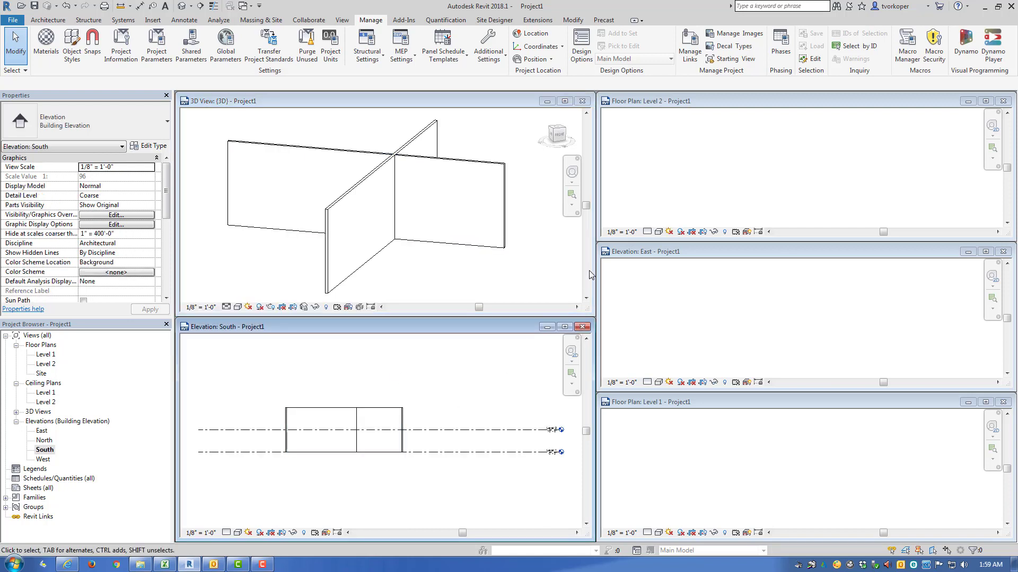
# Step: Fit the contents of the Level 2 floor plan, East elevation and Level 1 floor plan to their tiled windows, leaving nothing selected
pyautogui.click(696, 174)
pyautogui.press('z')
pyautogui.press('e')
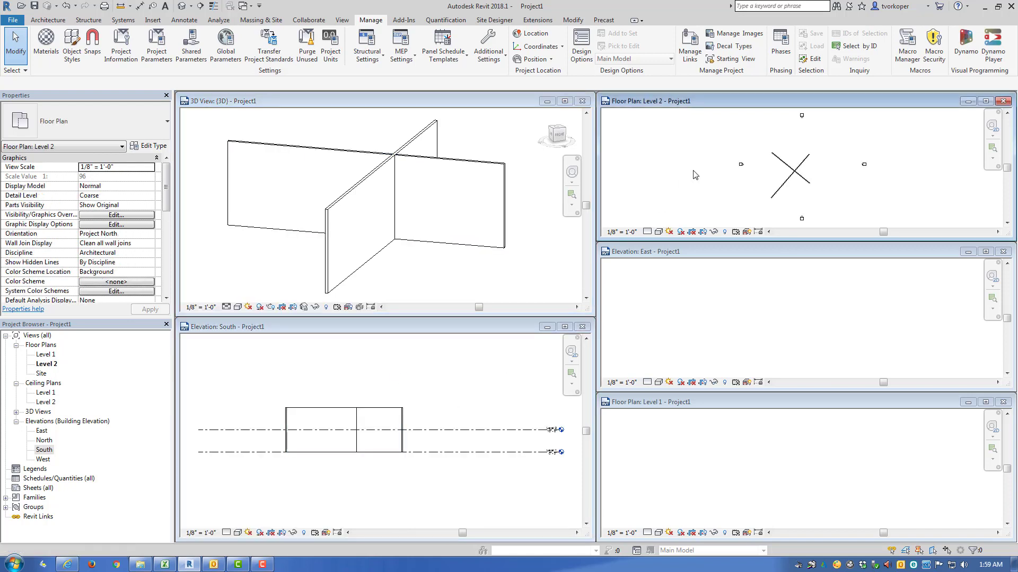
pyautogui.click(709, 320)
pyautogui.press('z')
pyautogui.press('e')
pyautogui.click(711, 316)
pyautogui.click(707, 470)
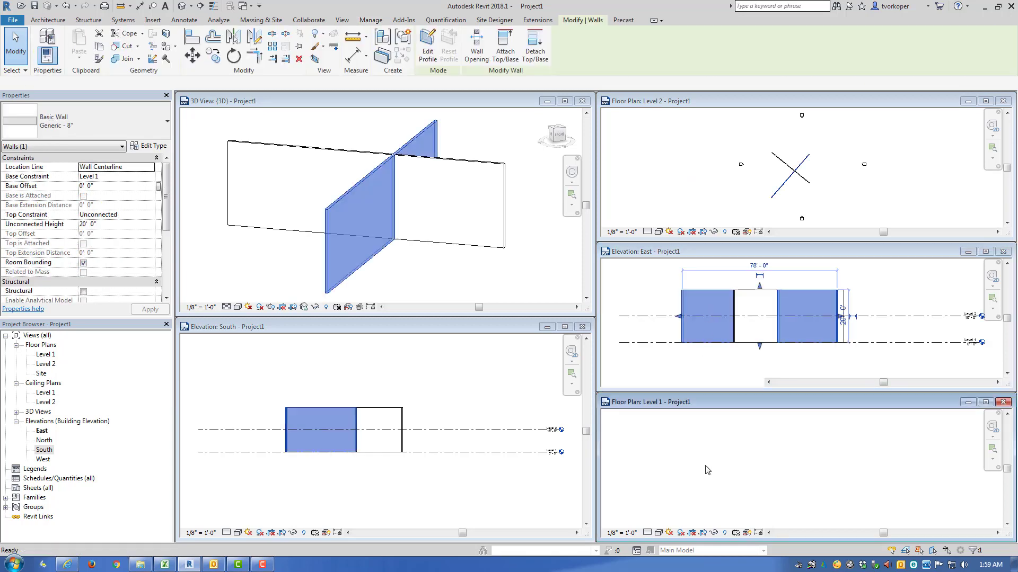
pyautogui.press('z')
pyautogui.press('e')
pyautogui.click(680, 457)
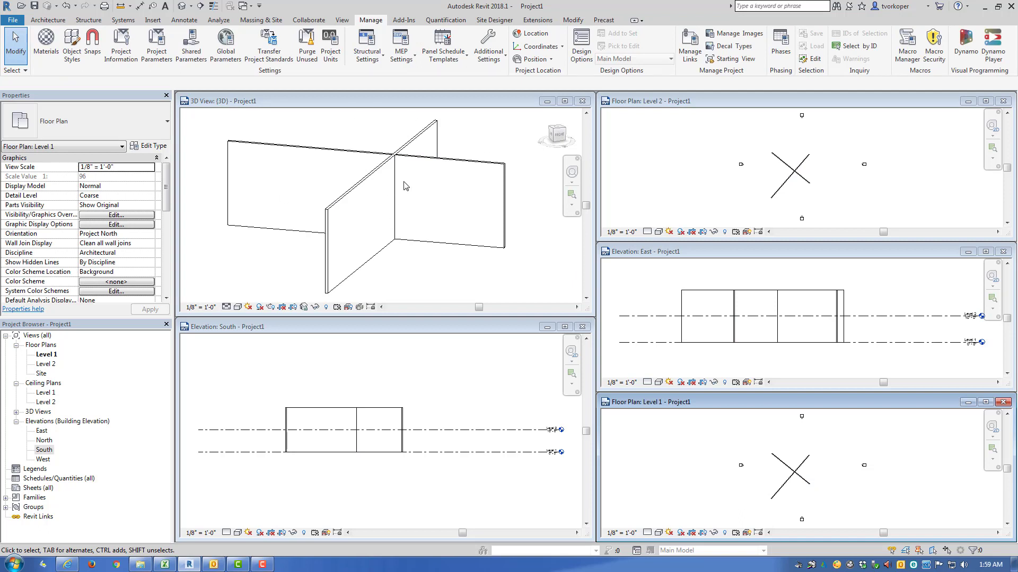
# Step: Maximize the 3D view, fit the walls in it, and pan and orbit around their intersection
pyautogui.click(565, 102)
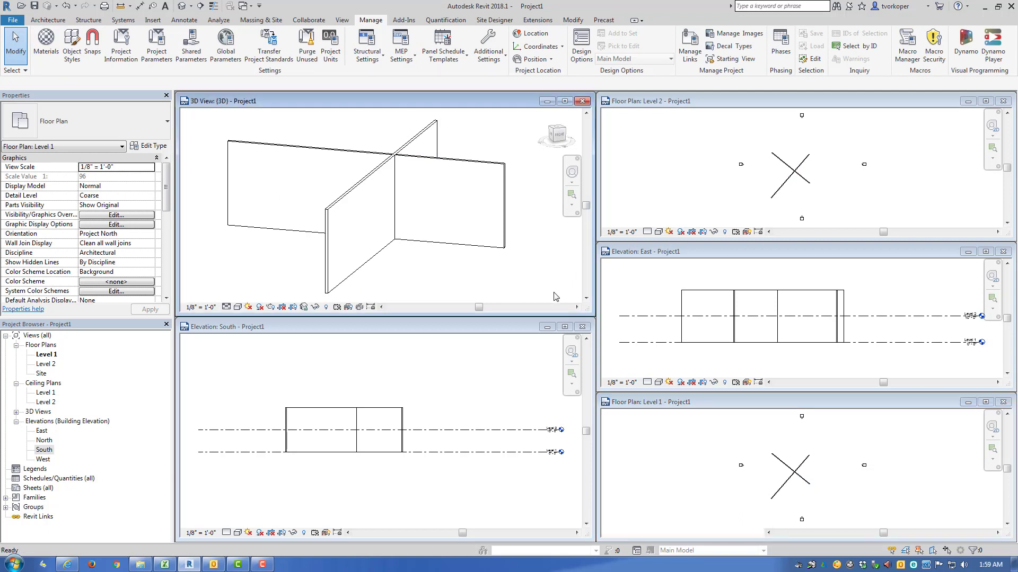
pyautogui.press('z')
pyautogui.press('f')
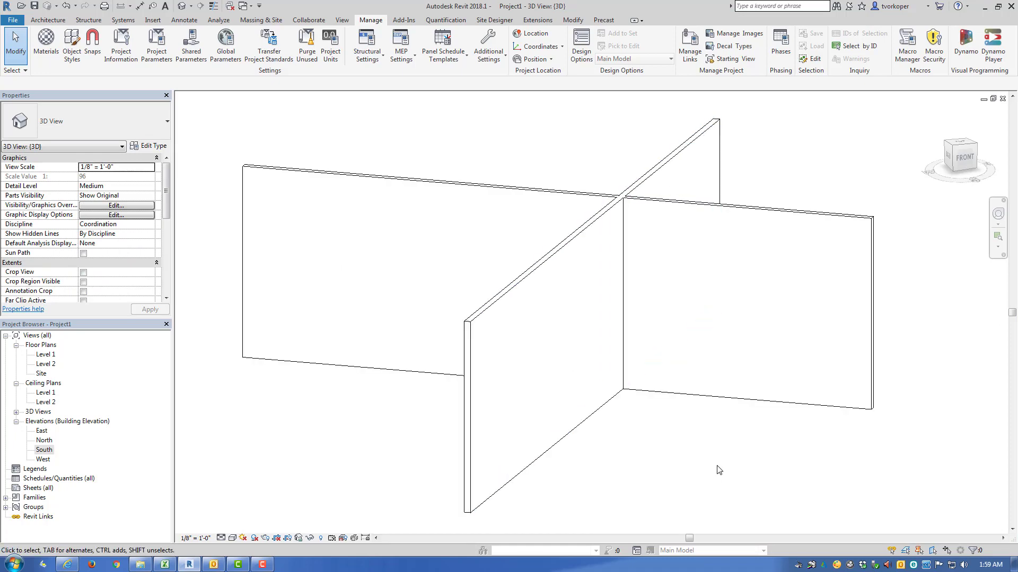
pyautogui.moveTo(716, 465); pyautogui.dragTo(614, 455, button='middle')
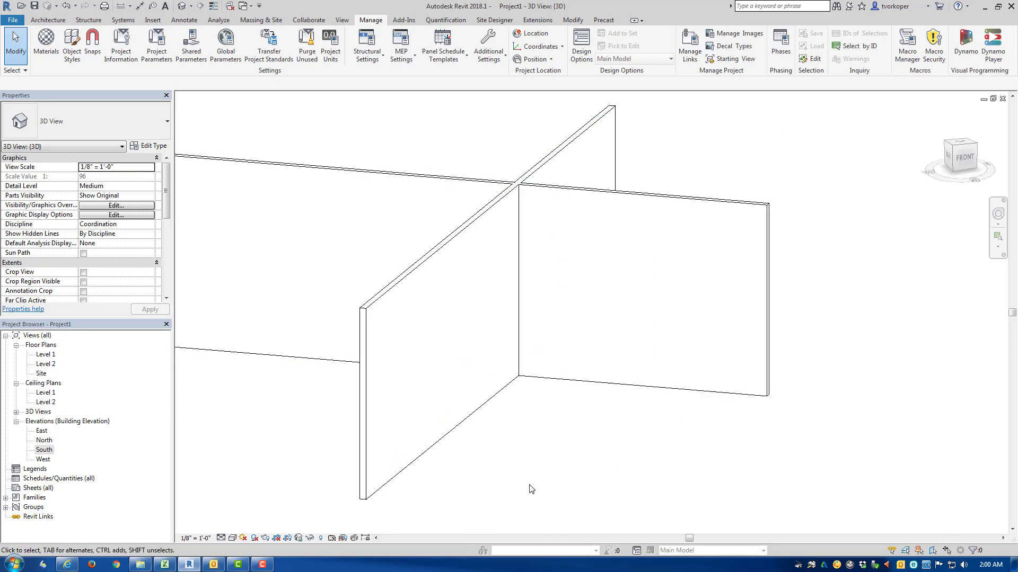
pyautogui.keyDown('shift'); pyautogui.moveTo(533, 489); pyautogui.dragTo(552, 518, button='middle'); pyautogui.keyUp('shift')
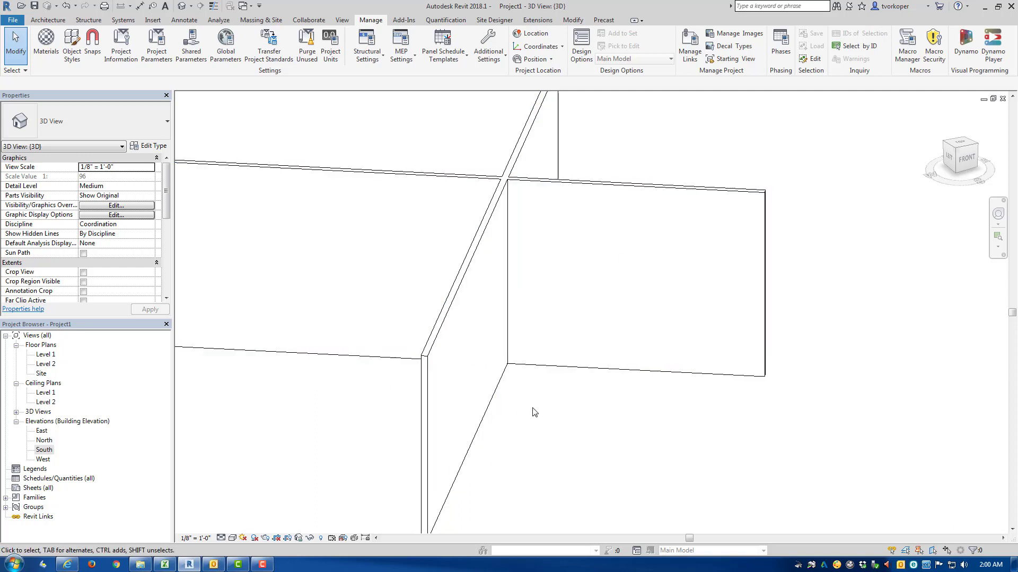
# Step: Tile the windows with only the 3D view open, reposition its window and maximize it again
pyautogui.press('w')
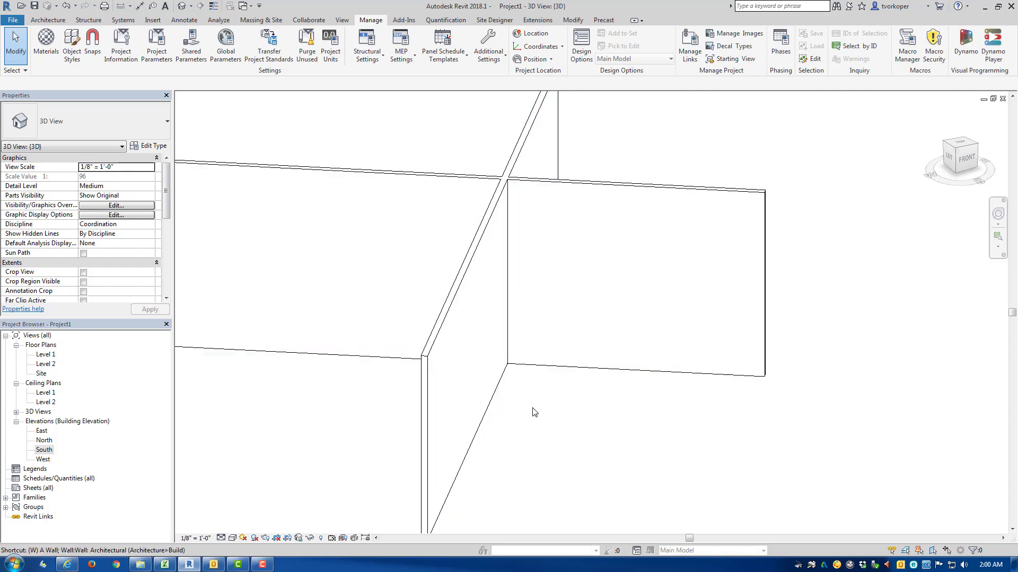
pyautogui.press('t')
pyautogui.moveTo(285, 99); pyautogui.dragTo(314, 127)
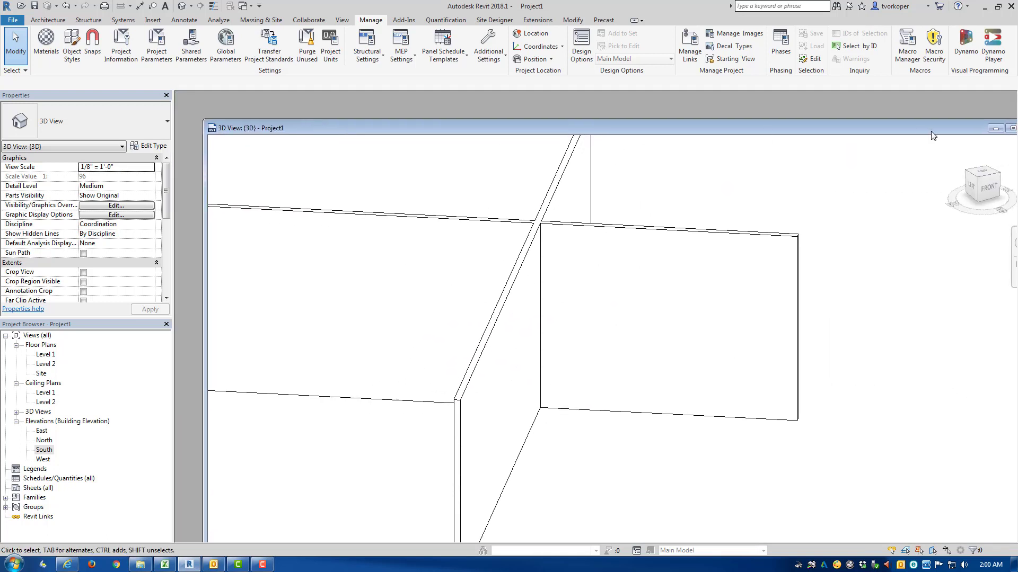
pyautogui.click(1011, 128)
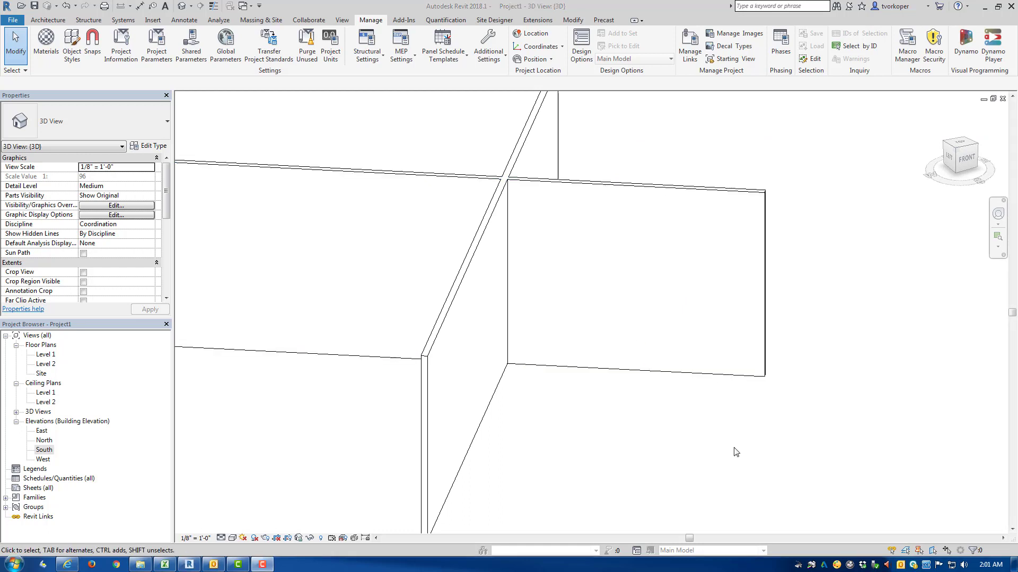
# Step: Open the Level 1 floor plan and the North and South elevations, and tile them alongside the 3D view
pyautogui.doubleClick(46, 355)
pyautogui.doubleClick(46, 442)
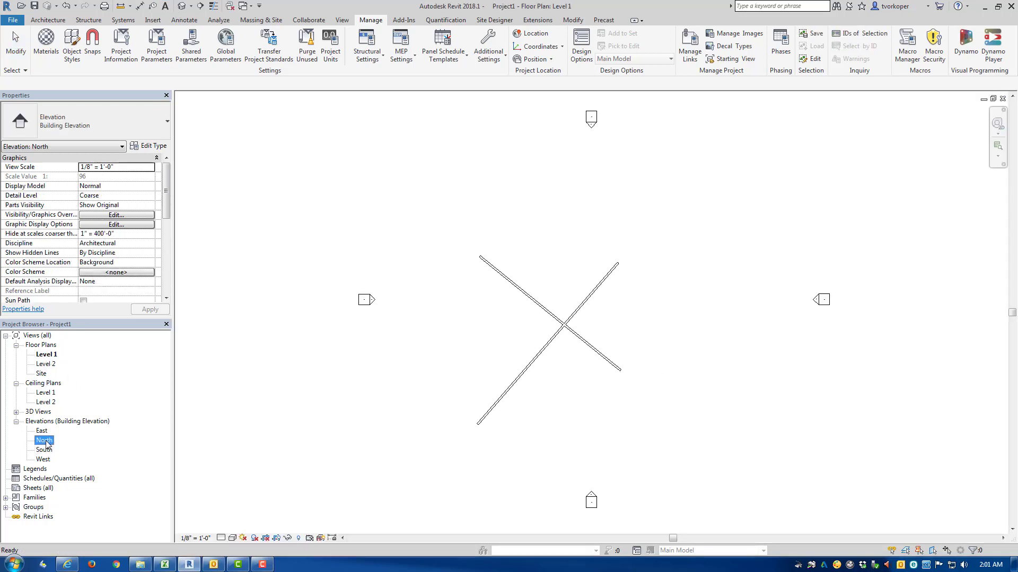
pyautogui.doubleClick(45, 451)
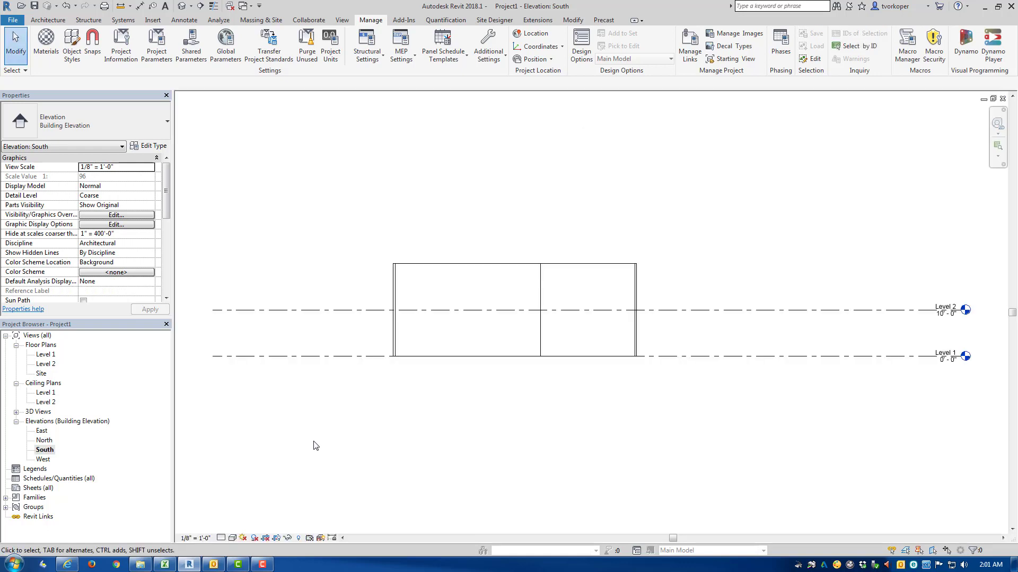
pyautogui.press('w')
pyautogui.press('t')
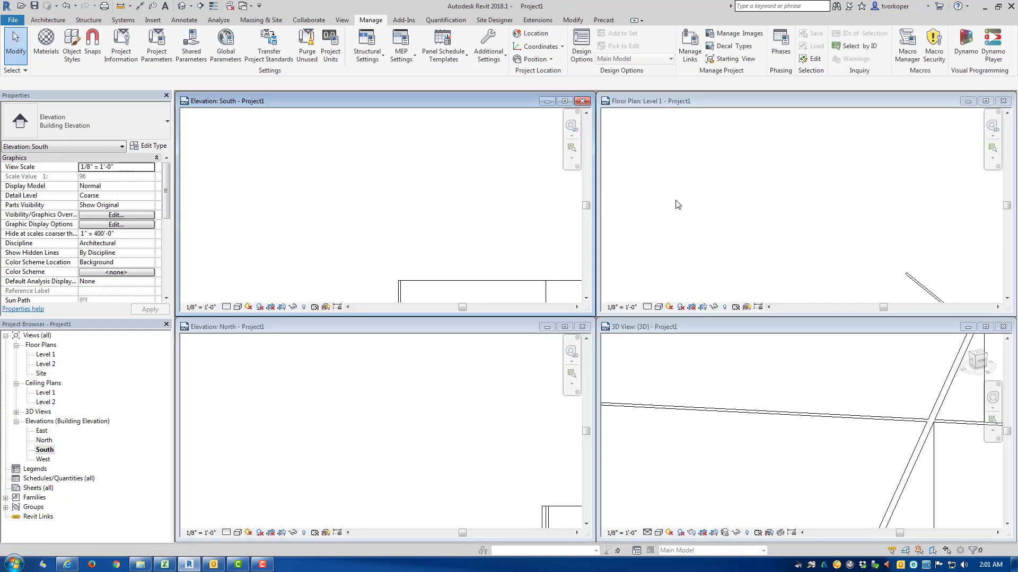
# Step: Maximize the South elevation, and close the South, North and Level 1 floor plan views to return to the 3D view
pyautogui.click(564, 100)
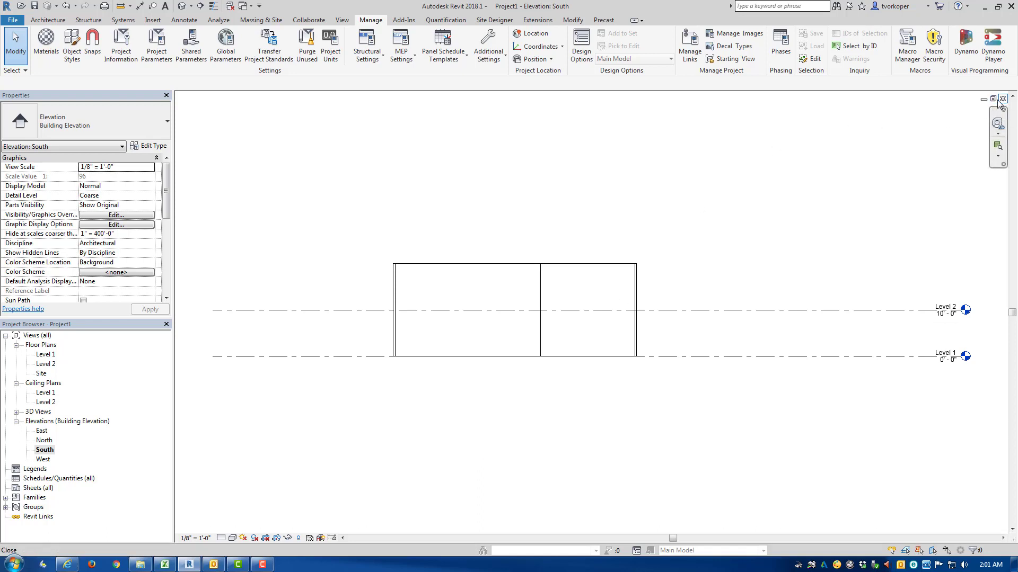
pyautogui.moveTo(962, 91); pyautogui.dragTo(1014, 123)
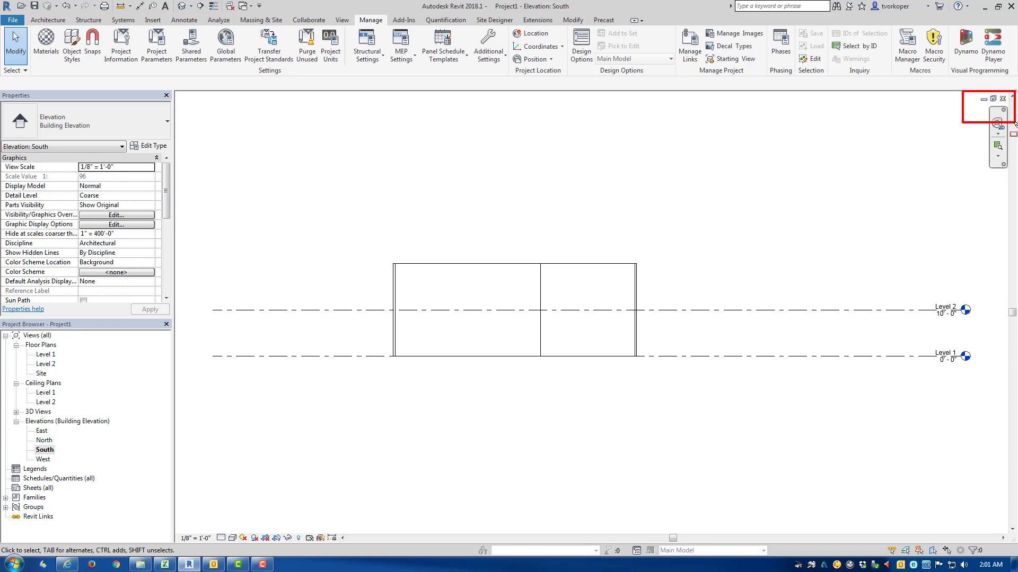
pyautogui.press('Escape')
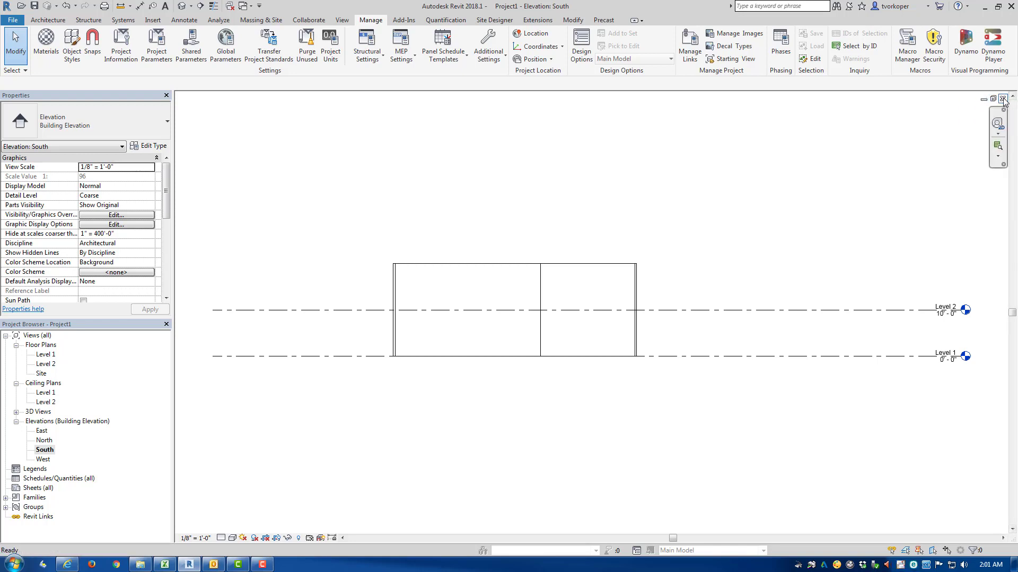
pyautogui.click(1002, 100)
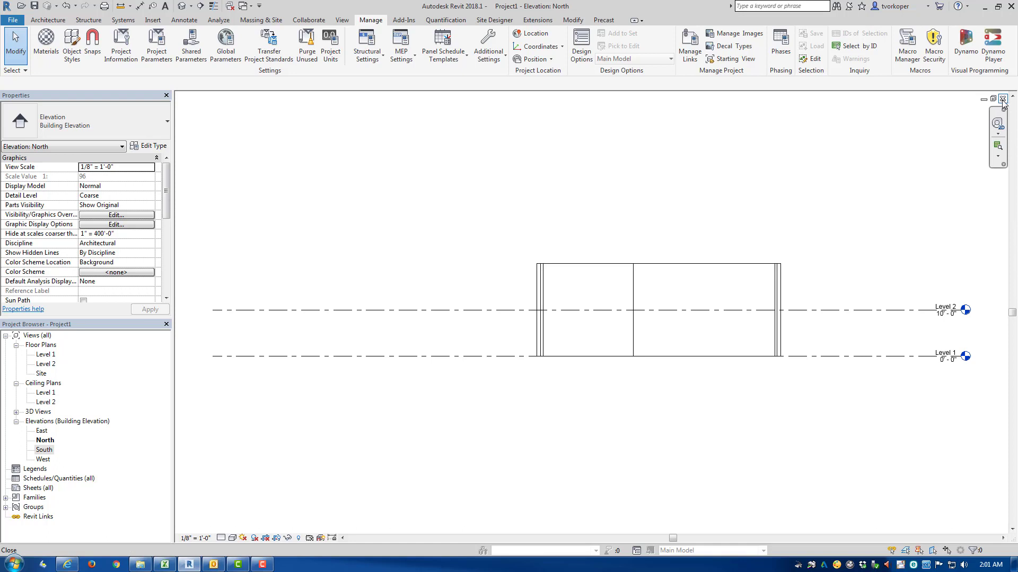
pyautogui.click(1003, 99)
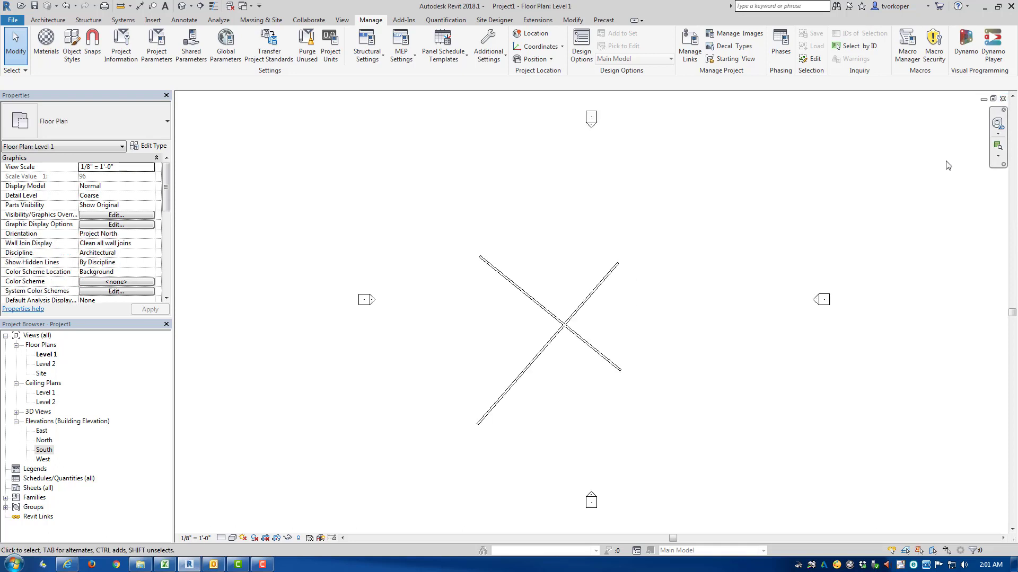
pyautogui.click(1002, 99)
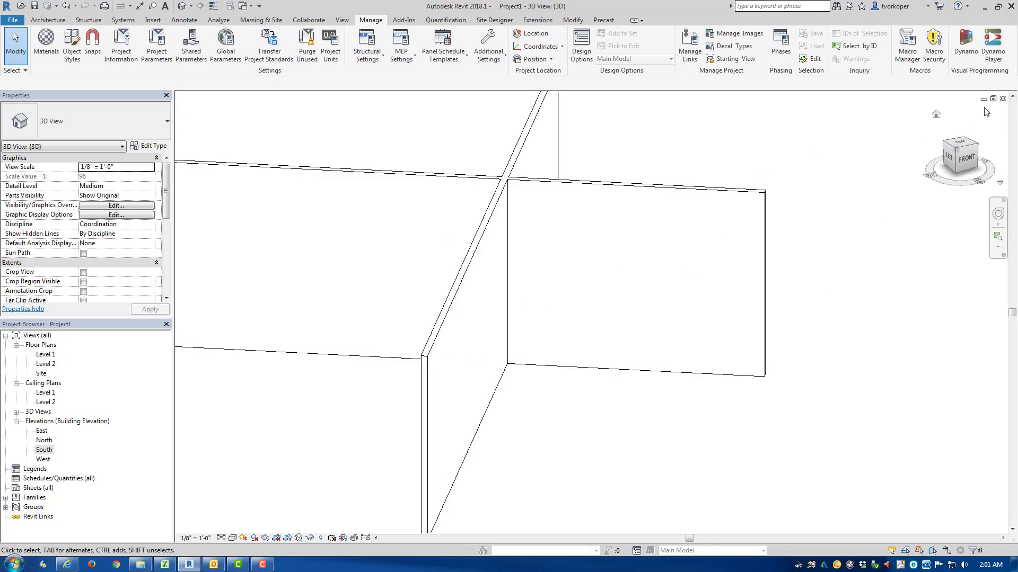
# Step: Try to close the only remaining 3D view, and cancel closing when asked about saving Project1
pyautogui.click(1003, 99)
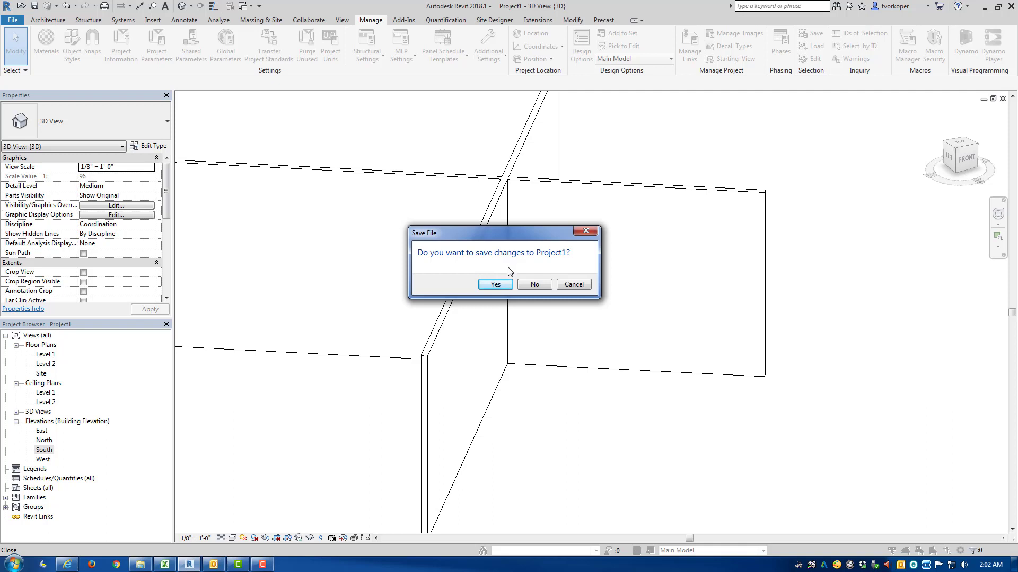
pyautogui.click(572, 285)
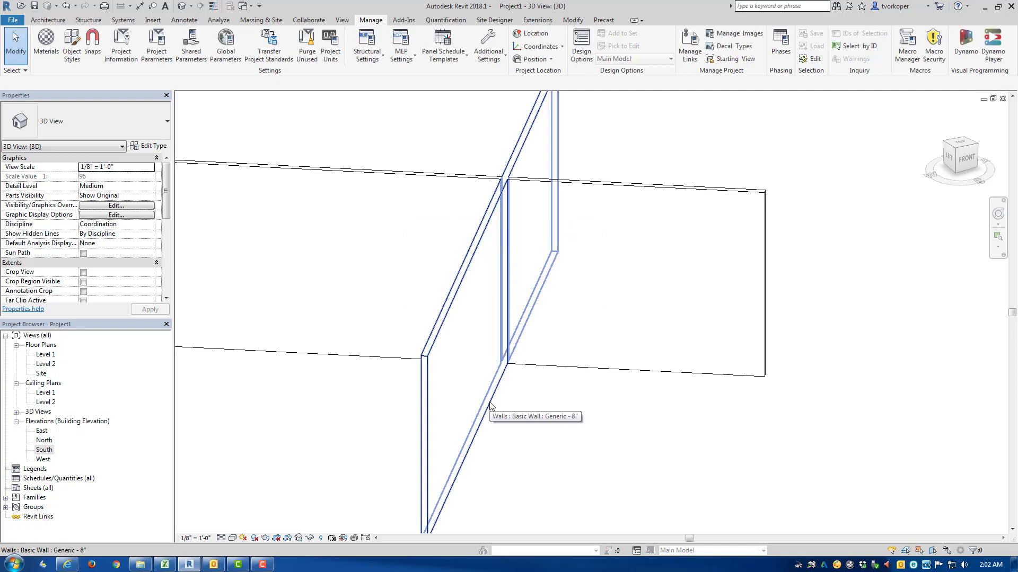
# Step: Open the Level 1 and Level 2 floor plans and the Level 1 ceiling plan, and tile them with the 3D view
pyautogui.doubleClick(52, 355)
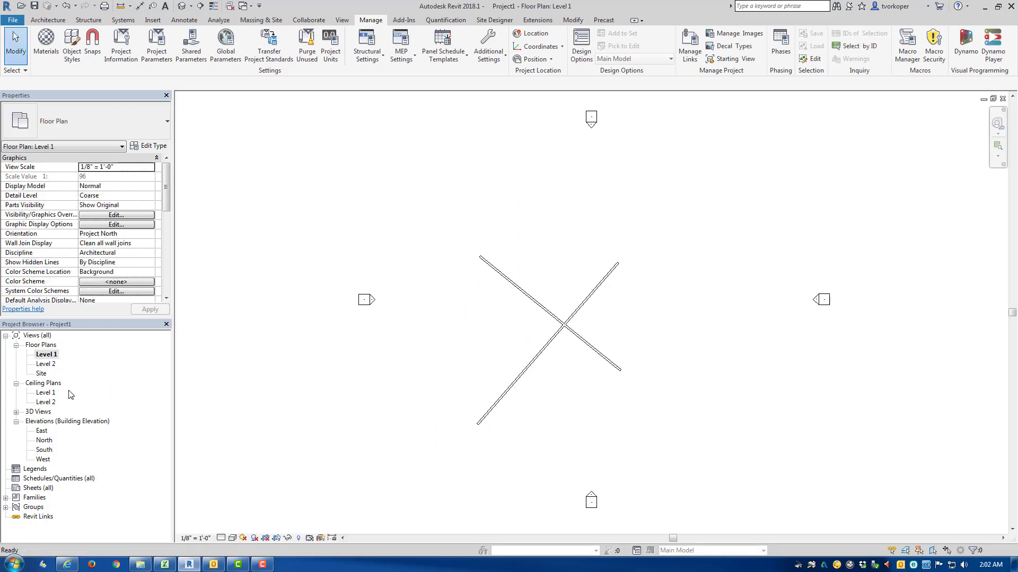
pyautogui.doubleClick(51, 366)
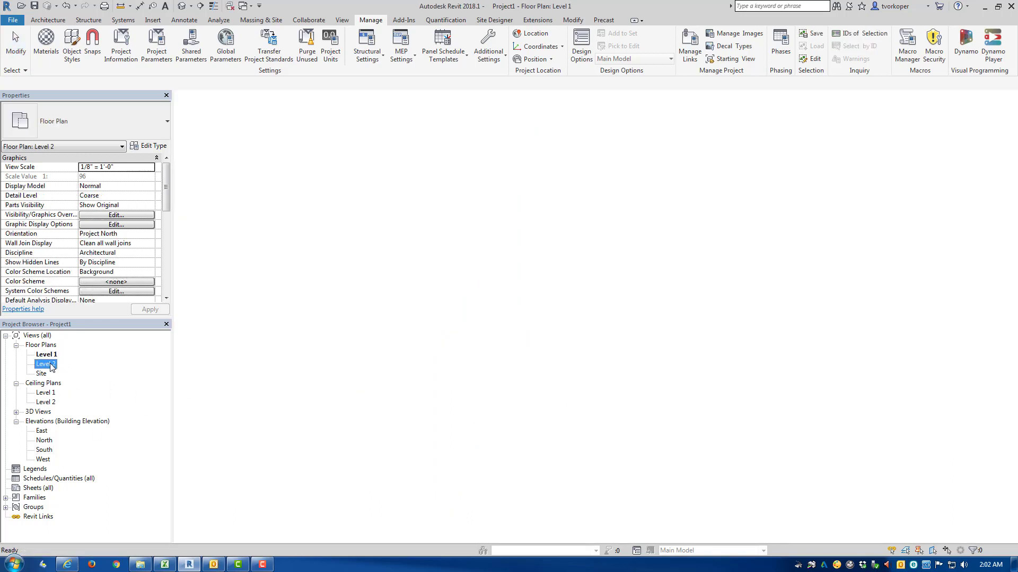
pyautogui.click(49, 393)
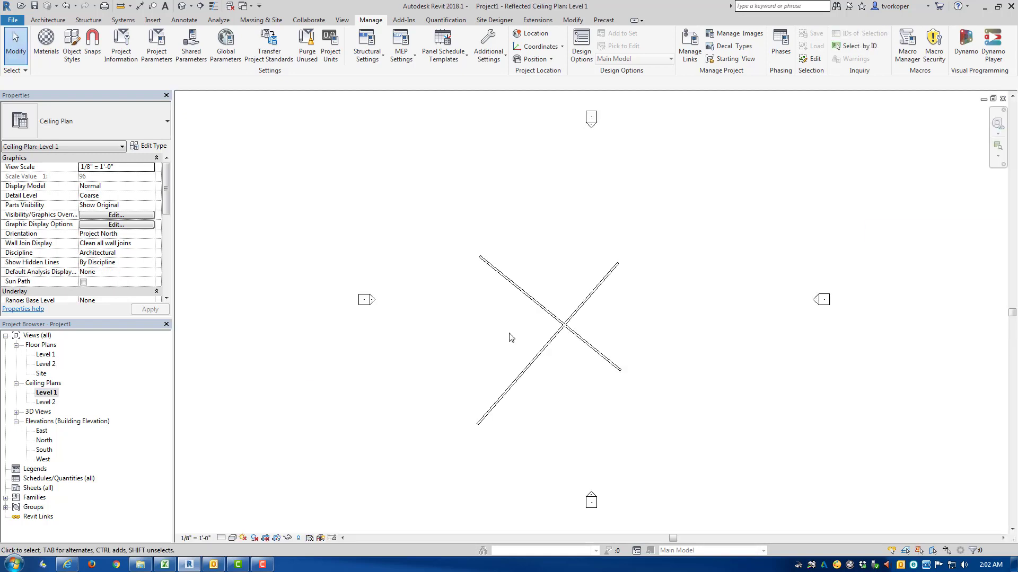
pyautogui.press('w')
pyautogui.press('t')
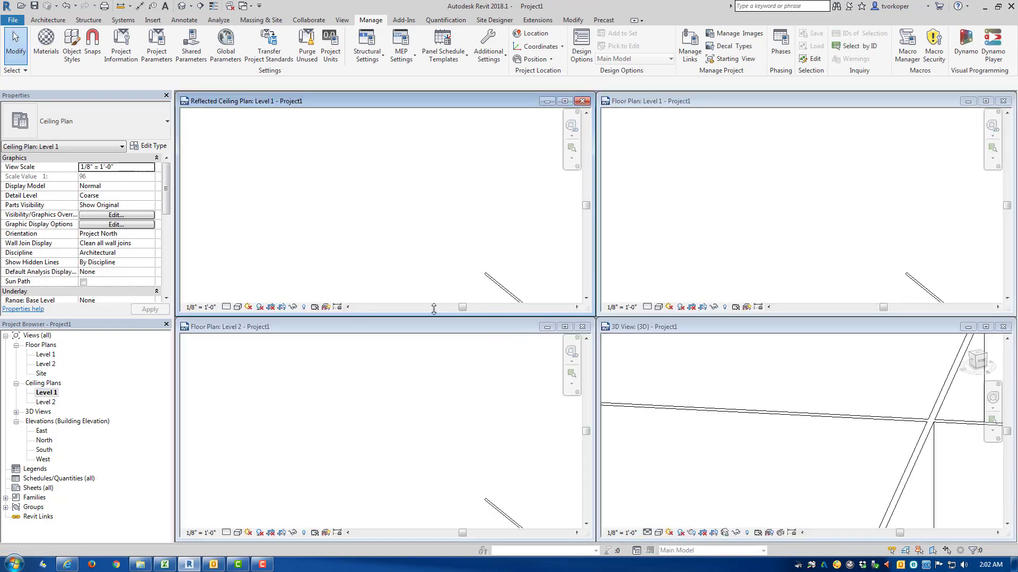
# Step: Try to close the whole project, and cancel at the question about saving changes
pyautogui.click(11, 21)
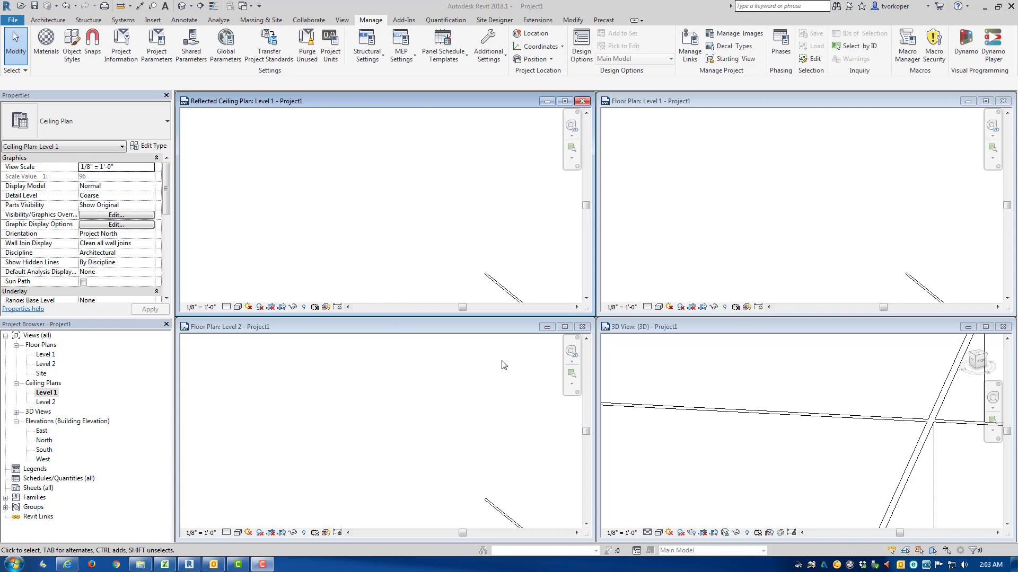
pyautogui.click(13, 23)
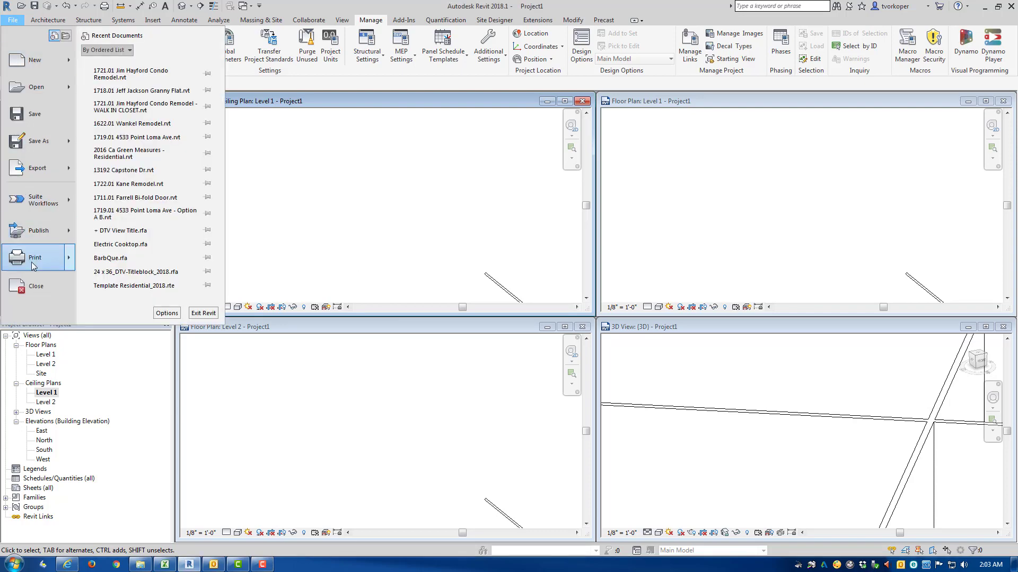
pyautogui.click(32, 286)
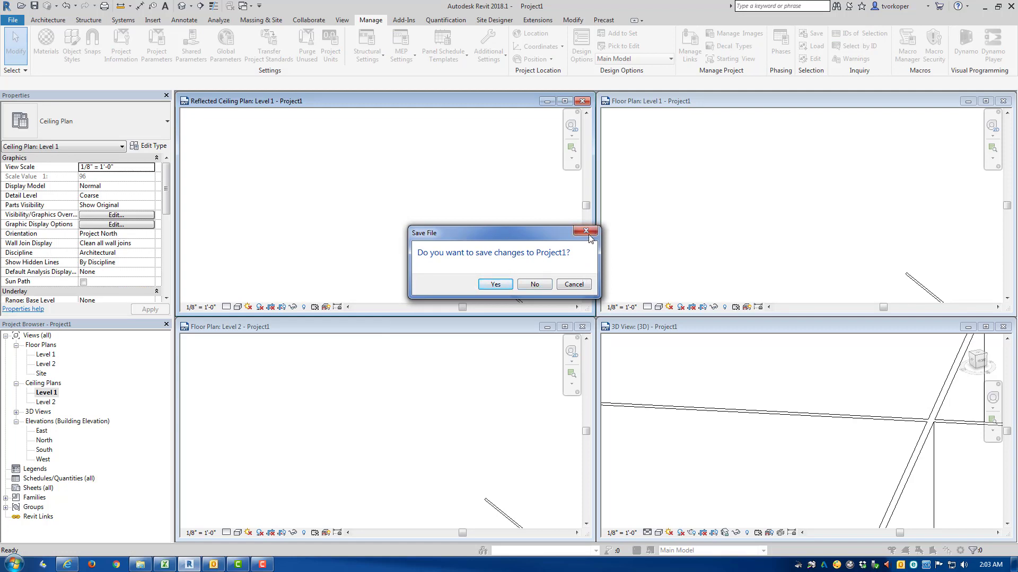
pyautogui.click(573, 284)
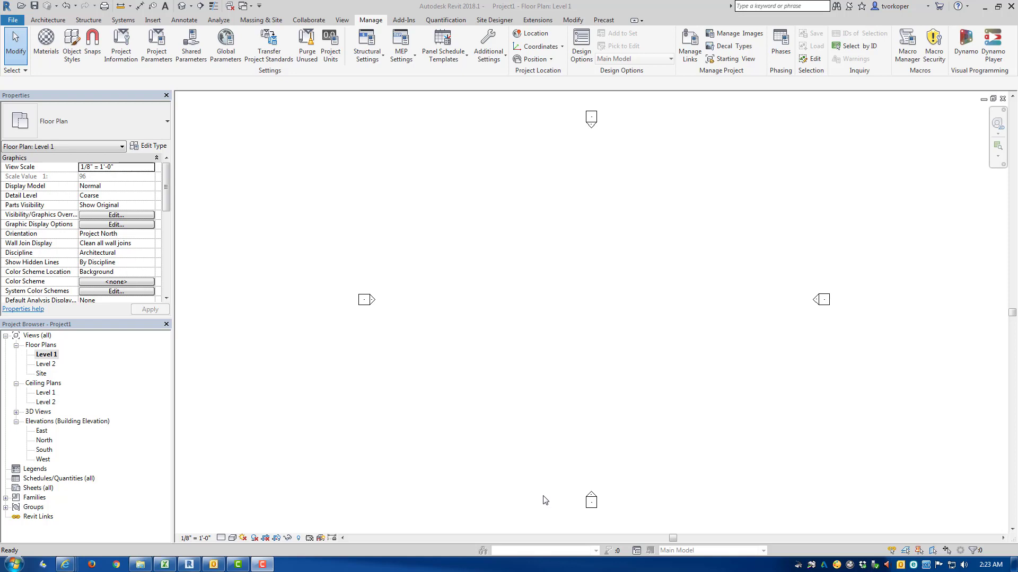
# Step: Draw a rectangle of Generic - 8" walls between the elevation markers in the Level 1 floor plan
pyautogui.press('w')
pyautogui.press('a')
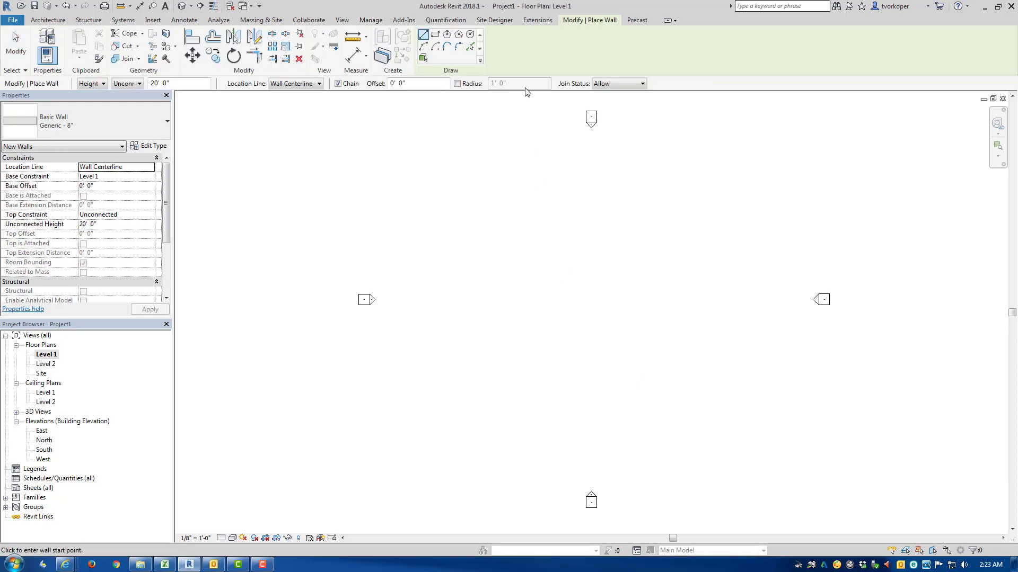
pyautogui.click(435, 35)
pyautogui.click(547, 291)
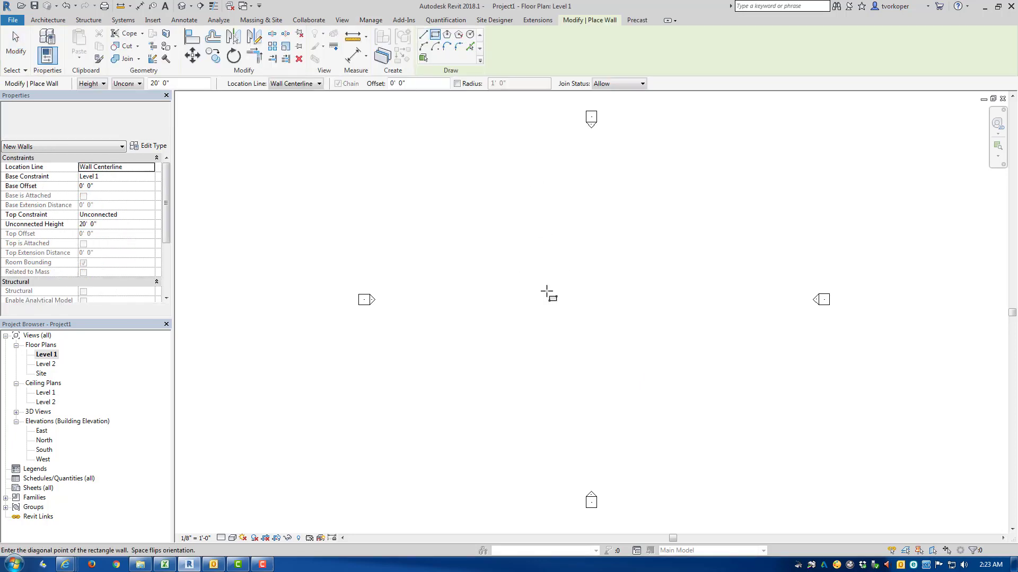
pyautogui.click(640, 365)
pyautogui.press('Escape')
pyautogui.press('Escape')
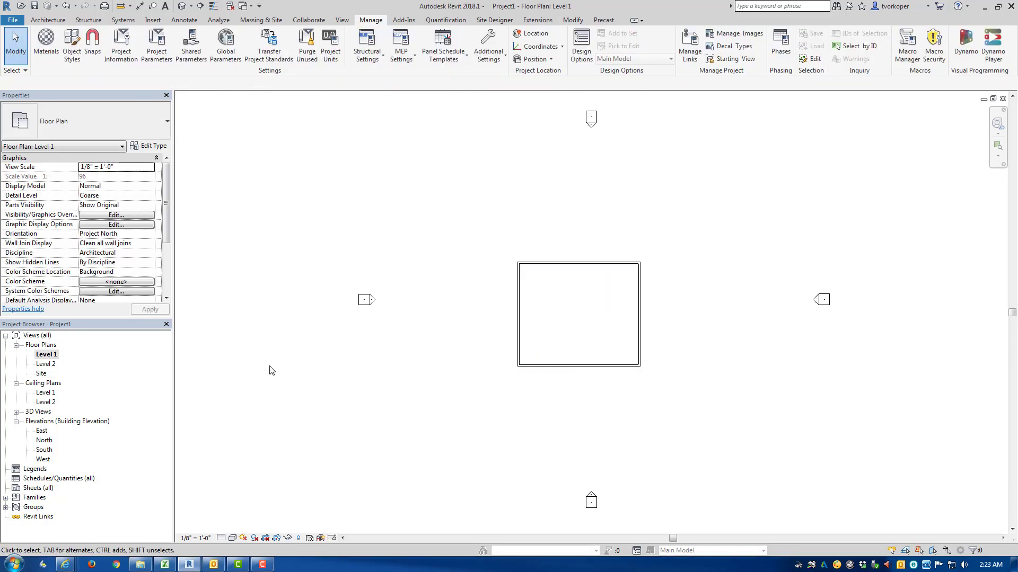
# Step: In the Level 2 floor plan, sketch a sloped roof footprint around all four walls with a 3' 0" overhang
pyautogui.doubleClick(51, 365)
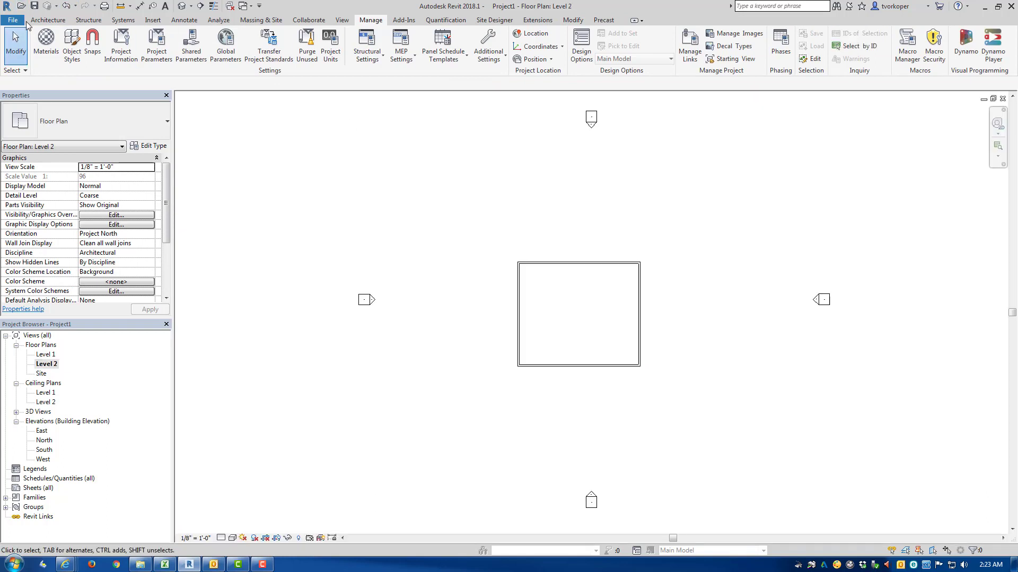
pyautogui.click(48, 20)
pyautogui.click(196, 39)
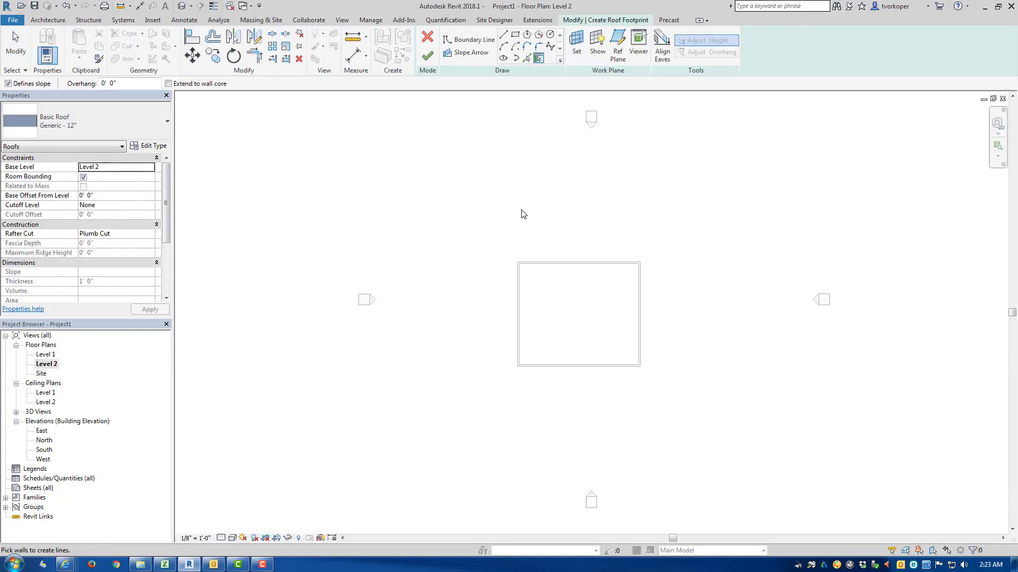
pyautogui.moveTo(129, 81); pyautogui.dragTo(24, 84)
pyautogui.write('3')
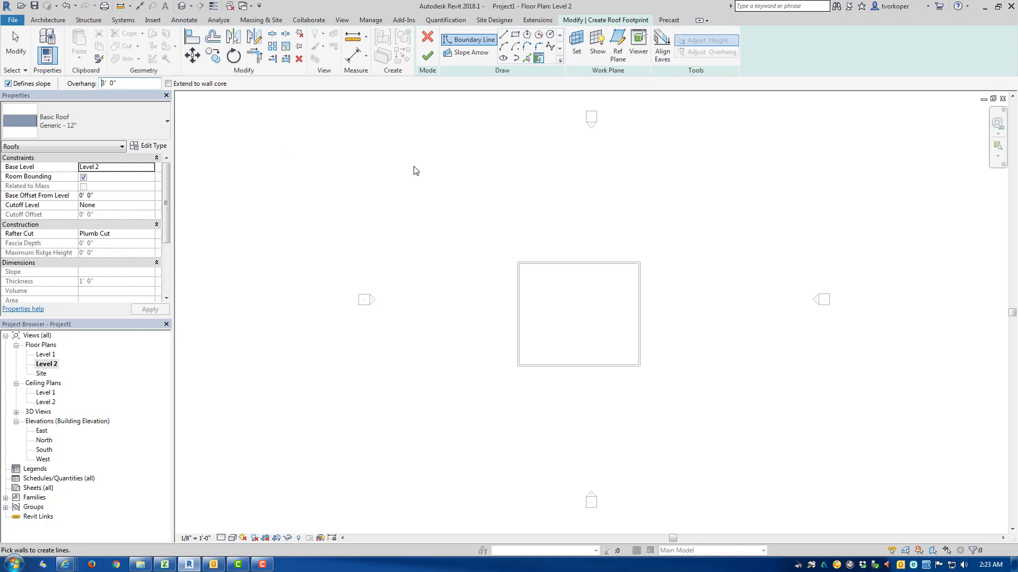
pyautogui.press('Tab')
pyautogui.click(577, 266)
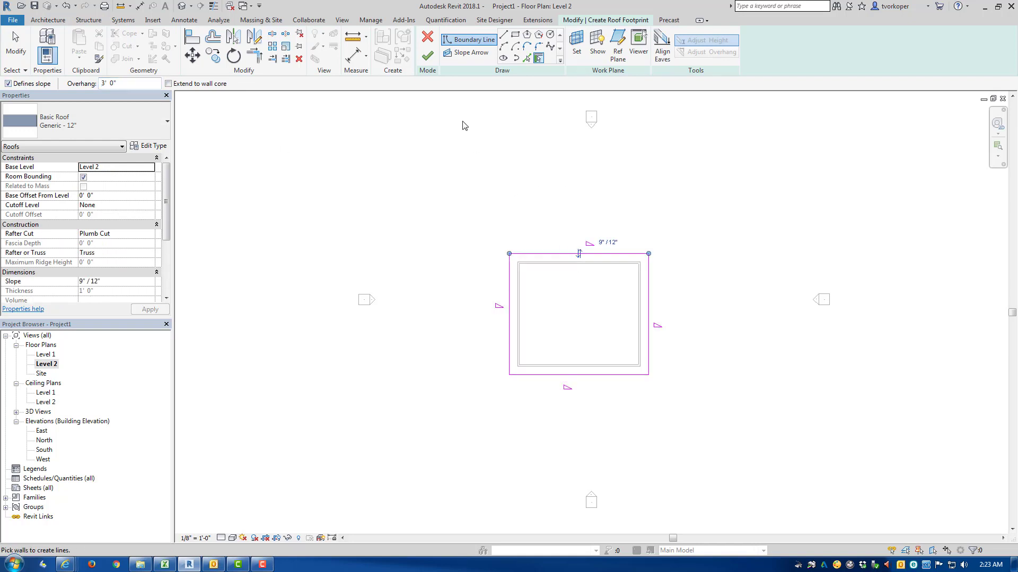
# Step: Finish the roof footprint, attach the highlighted walls to the roof and clear the selection
pyautogui.click(428, 55)
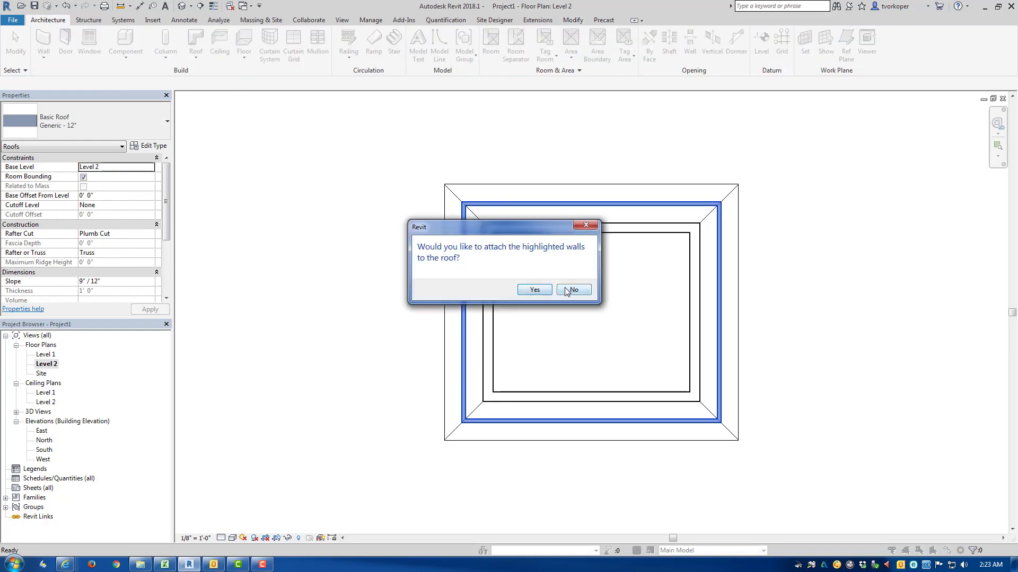
pyautogui.click(534, 289)
pyautogui.click(334, 190)
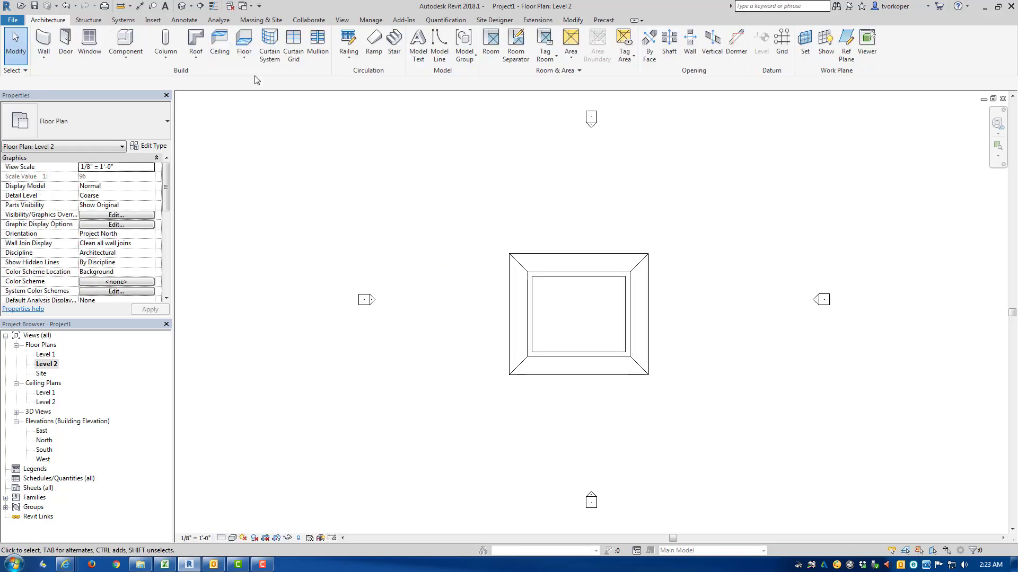
# Step: Open the default 3D view and orbit around the roofed building to inspect it from several angles
pyautogui.click(181, 6)
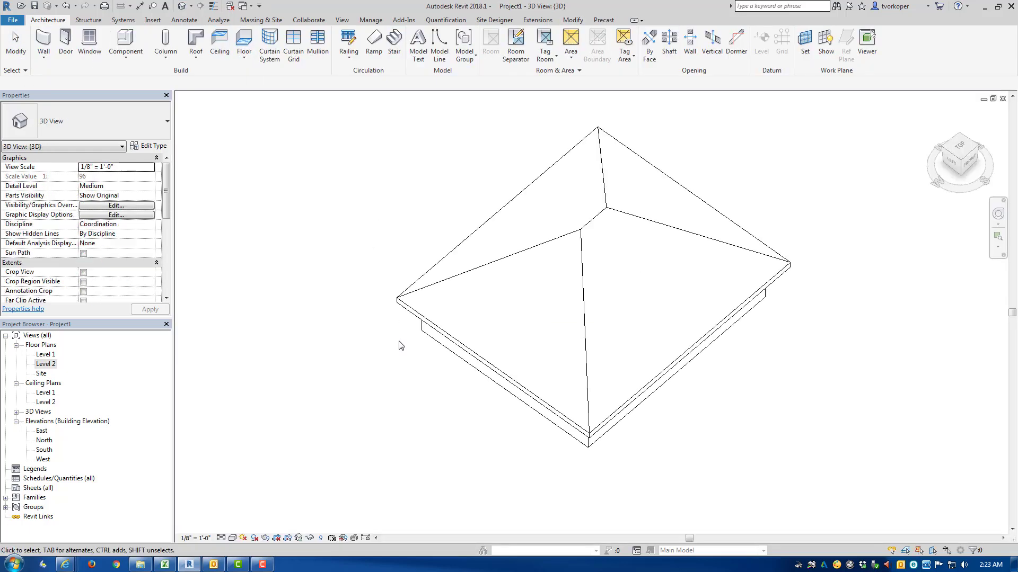
pyautogui.keyDown('shift'); pyautogui.moveTo(393, 373); pyautogui.dragTo(341, 218, button='middle'); pyautogui.keyUp('shift')
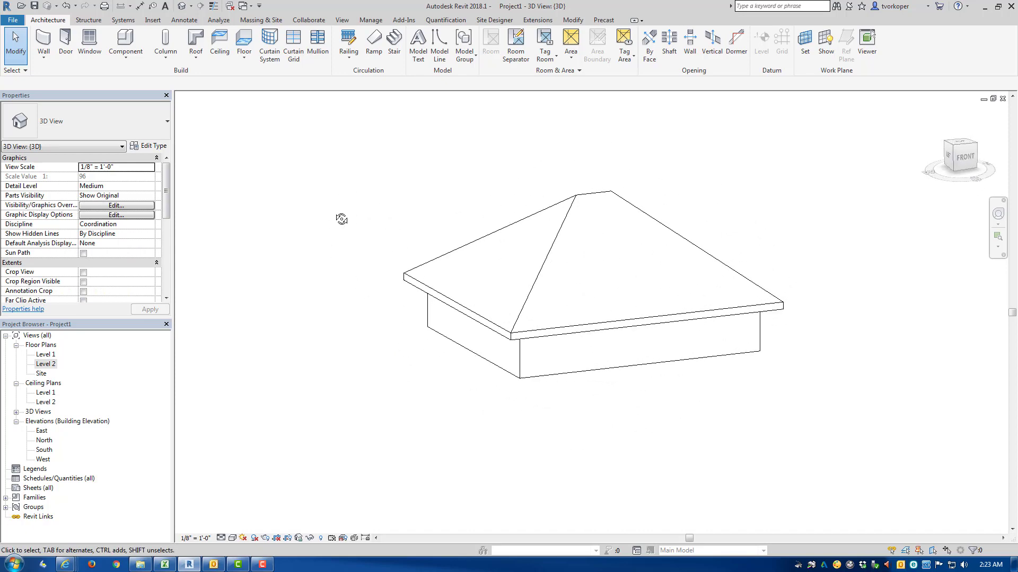
pyautogui.keyDown('shift'); pyautogui.moveTo(369, 174); pyautogui.dragTo(527, 265, button='middle'); pyautogui.keyUp('shift')
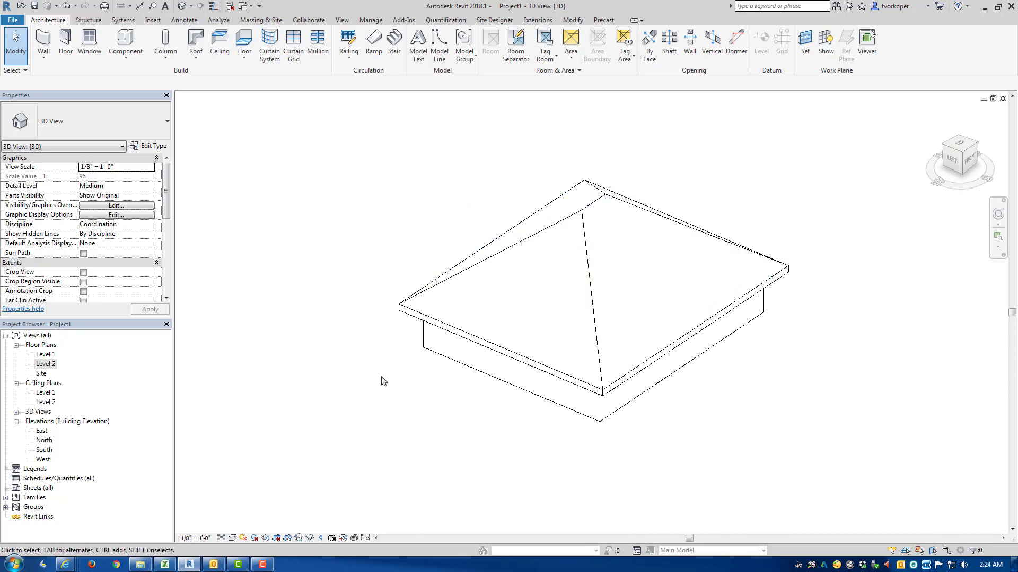
pyautogui.moveTo(416, 404)
pyautogui.keyDown('shift'); pyautogui.mouseDown(button='middle')
pyautogui.moveTo(368, 302)
pyautogui.moveTo(409, 363)
pyautogui.moveTo(414, 392)
pyautogui.mouseUp(button='middle'); pyautogui.keyUp('shift')
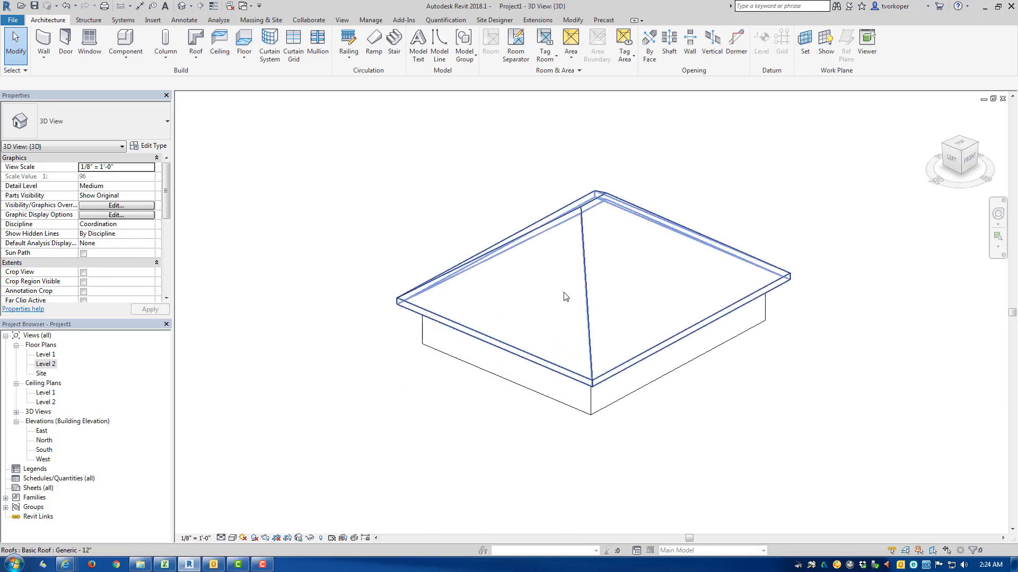
# Step: Temporarily hide the roof, orbit around the exposed walls, and reset the temporary hide
pyautogui.click(578, 288)
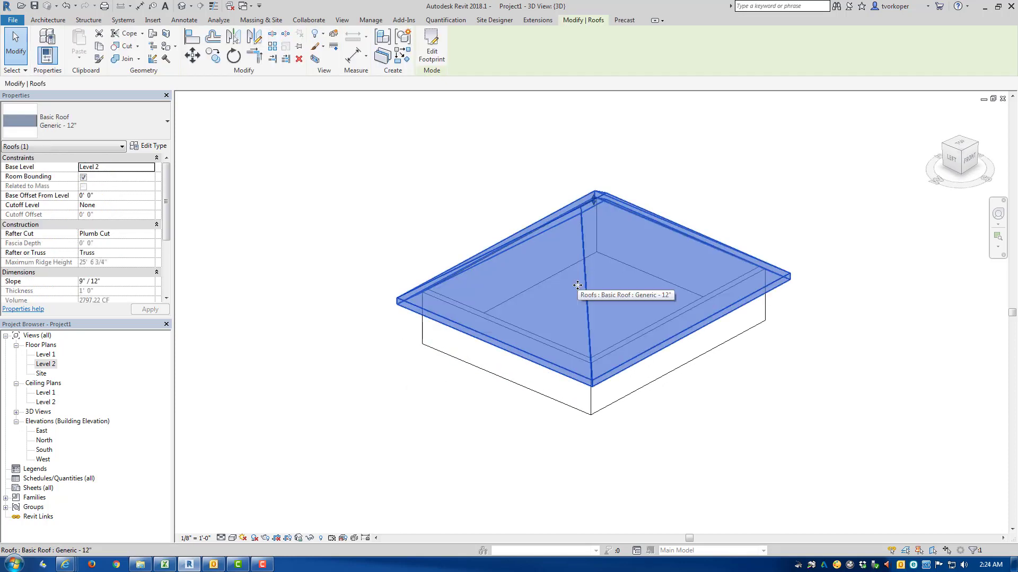
pyautogui.press('h')
pyautogui.press('h')
pyautogui.keyDown('shift'); pyautogui.moveTo(440, 355); pyautogui.dragTo(408, 354, button='middle'); pyautogui.keyUp('shift')
pyautogui.press('h')
pyautogui.press('r')
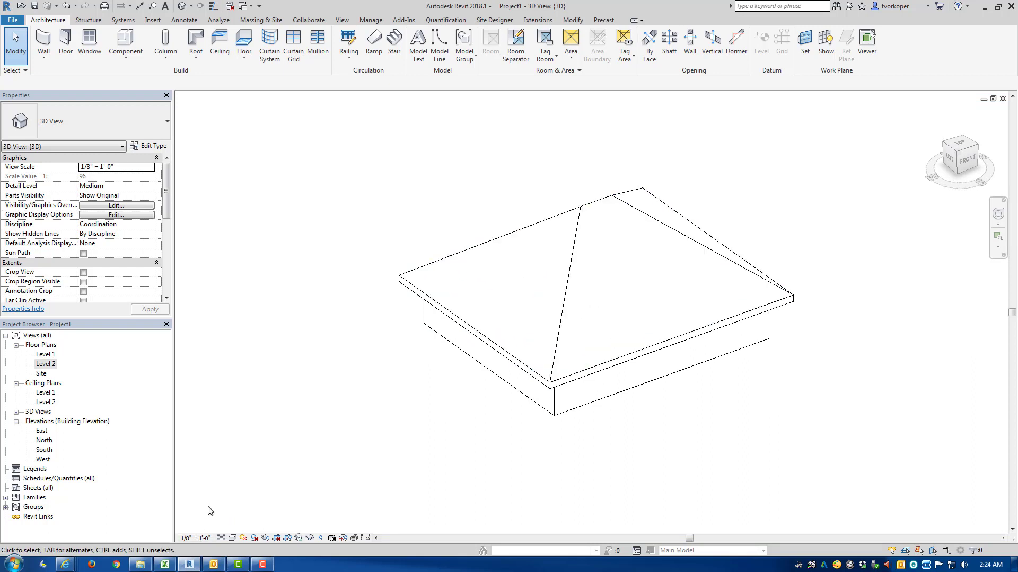
# Step: Set the 3D view's visual style to Wireframe and orbit around the building
pyautogui.moveTo(206, 519); pyautogui.dragTo(258, 550)
pyautogui.press('Escape')
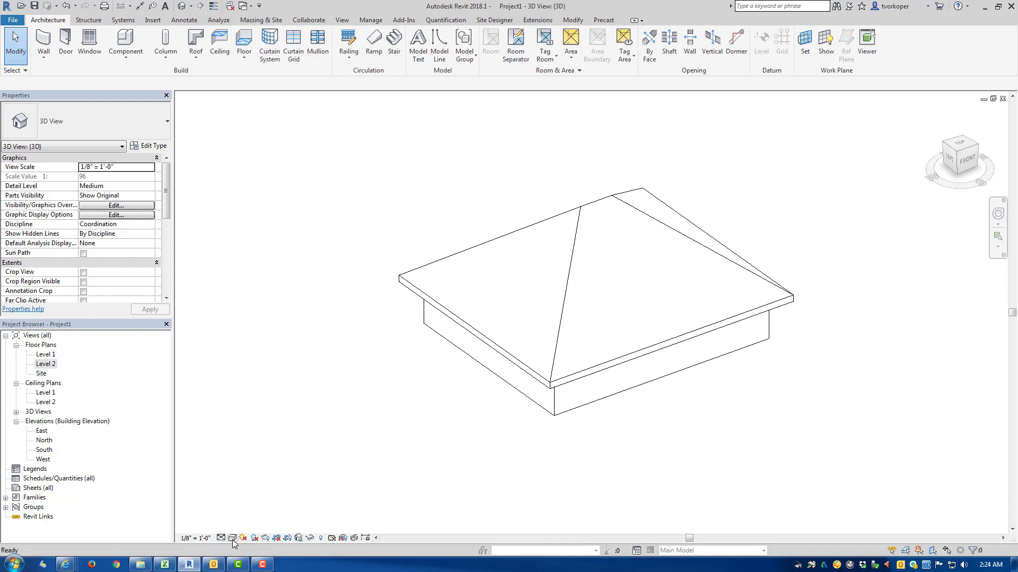
pyautogui.click(233, 541)
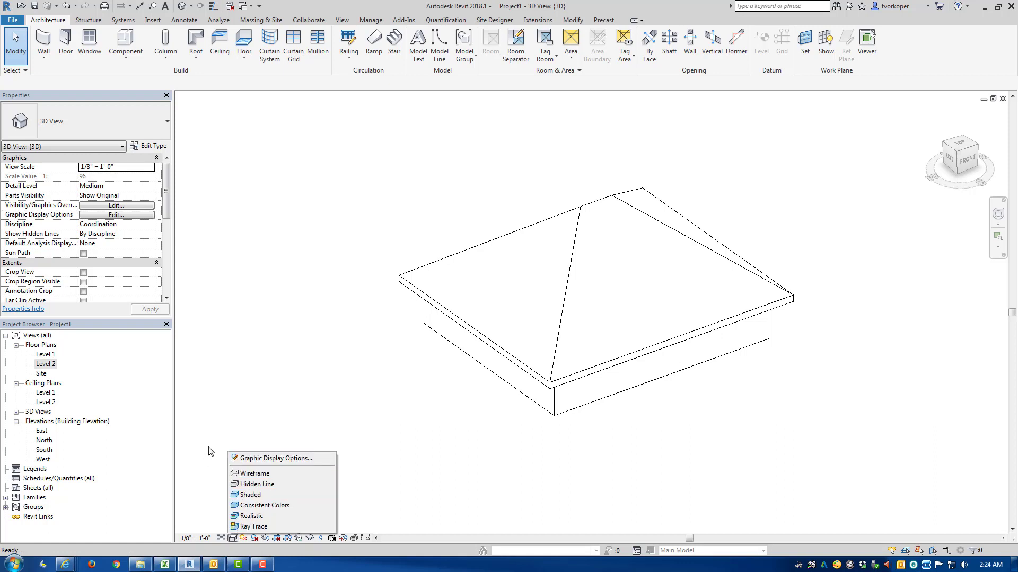
pyautogui.click(291, 475)
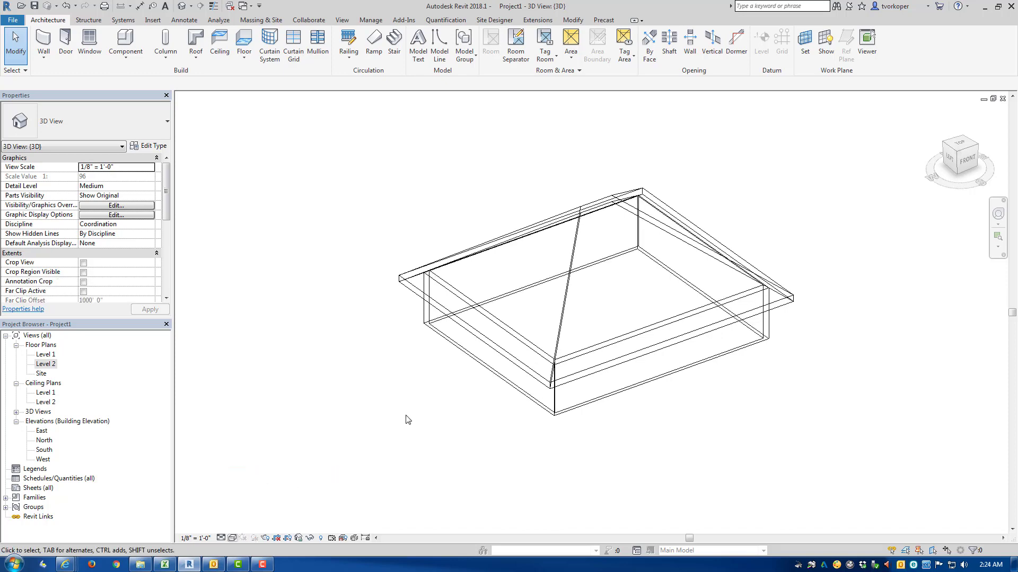
pyautogui.keyDown('shift'); pyautogui.moveTo(406, 434); pyautogui.dragTo(419, 265, button='middle'); pyautogui.keyUp('shift')
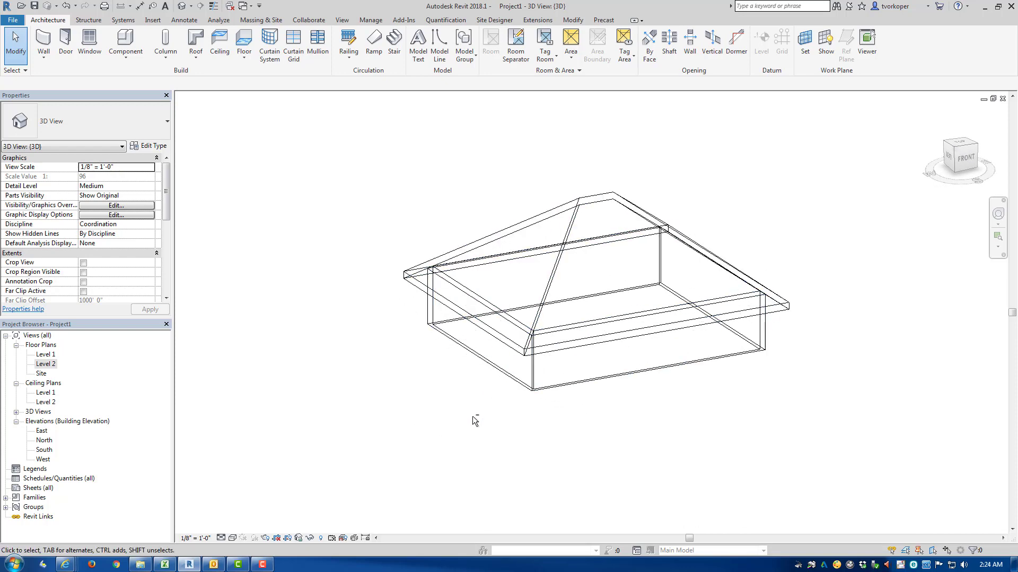
pyautogui.keyDown('shift'); pyautogui.moveTo(475, 418); pyautogui.dragTo(495, 391, button='middle'); pyautogui.keyUp('shift')
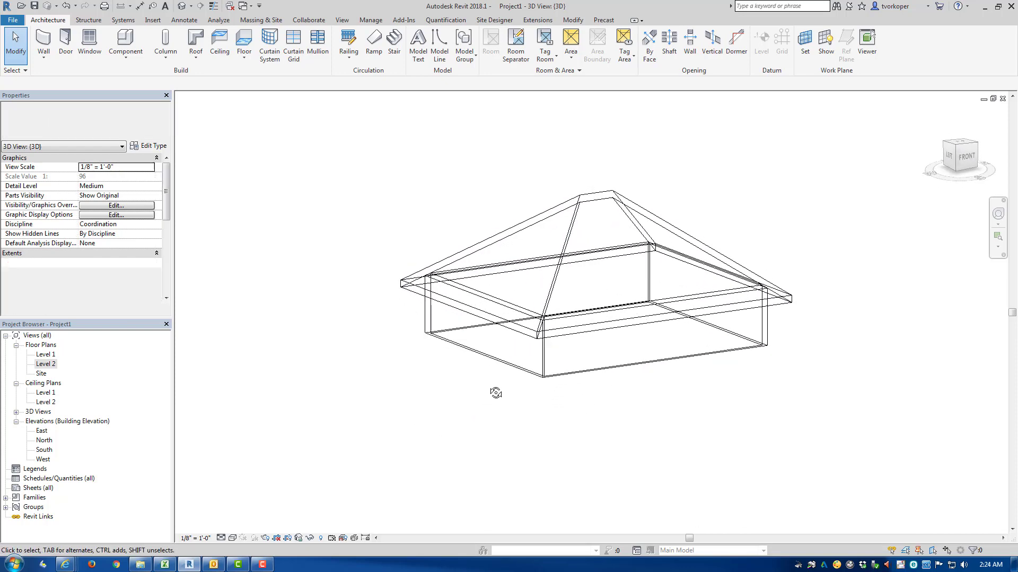
# Step: Switch the 3D view's visual style to Hidden Line and orbit to examine the building's visible edges
pyautogui.click(232, 538)
pyautogui.click(256, 484)
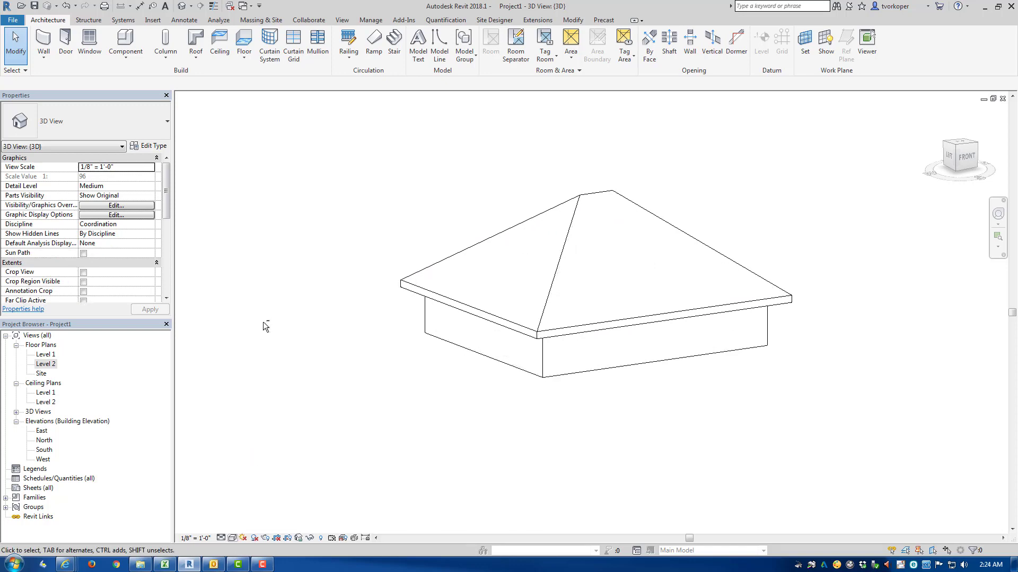
pyautogui.keyDown('shift'); pyautogui.moveTo(263, 322); pyautogui.dragTo(287, 329, button='middle'); pyautogui.keyUp('shift')
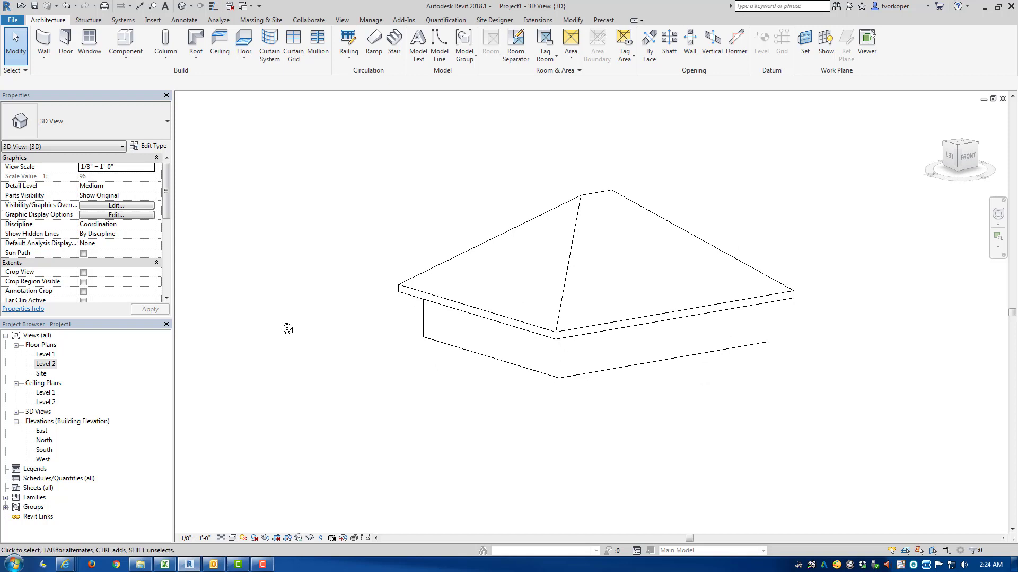
pyautogui.keyDown('shift'); pyautogui.moveTo(287, 329); pyautogui.dragTo(309, 382, button='middle'); pyautogui.keyUp('shift')
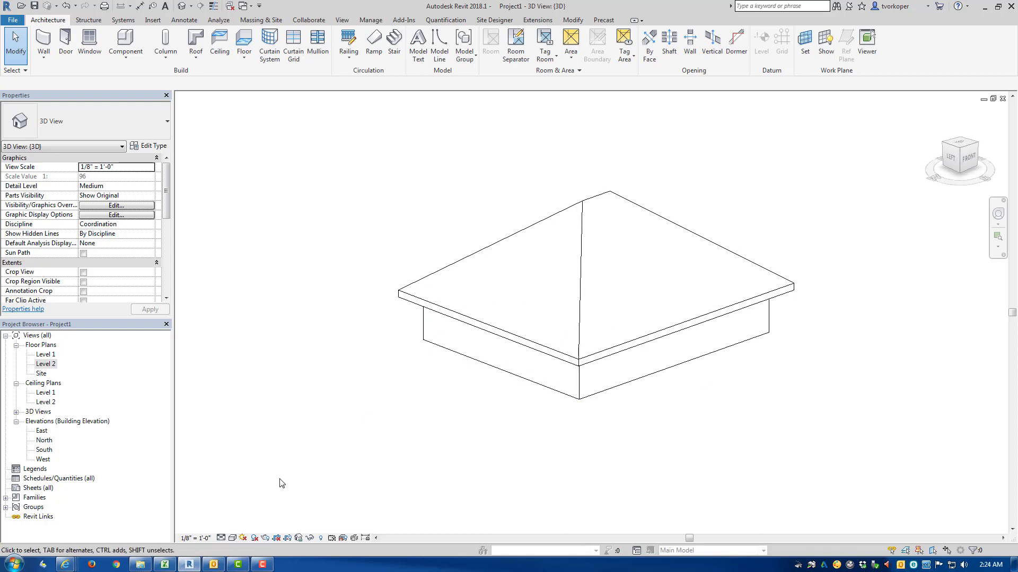
# Step: Change the 3D view's visual style to Shaded and orbit to see the roof and wall faces
pyautogui.click(232, 538)
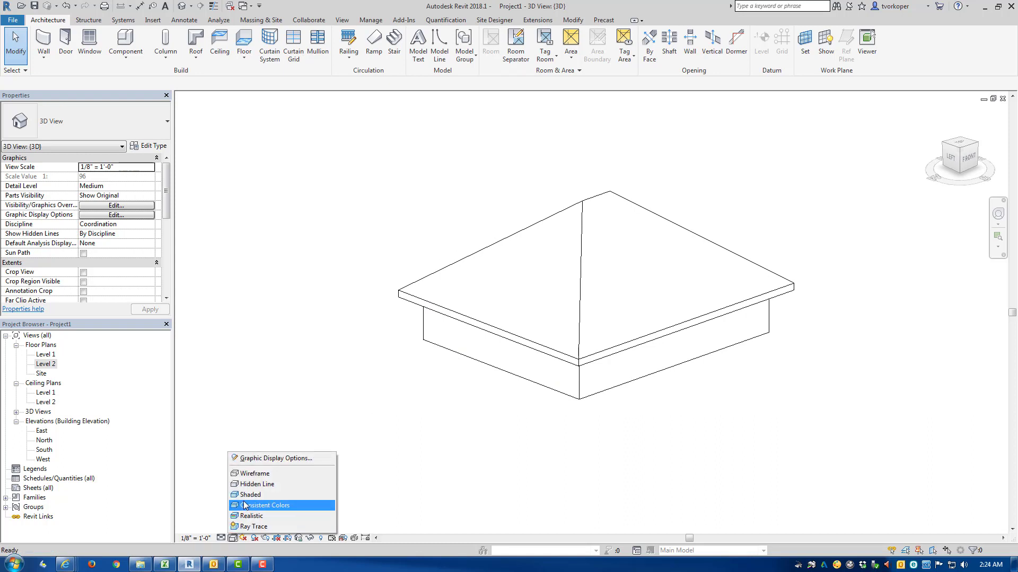
pyautogui.click(282, 495)
pyautogui.moveTo(275, 504)
pyautogui.keyDown('shift'); pyautogui.mouseDown(button='middle')
pyautogui.moveTo(264, 434)
pyautogui.moveTo(246, 425)
pyautogui.moveTo(306, 459)
pyautogui.mouseUp(button='middle'); pyautogui.keyUp('shift')
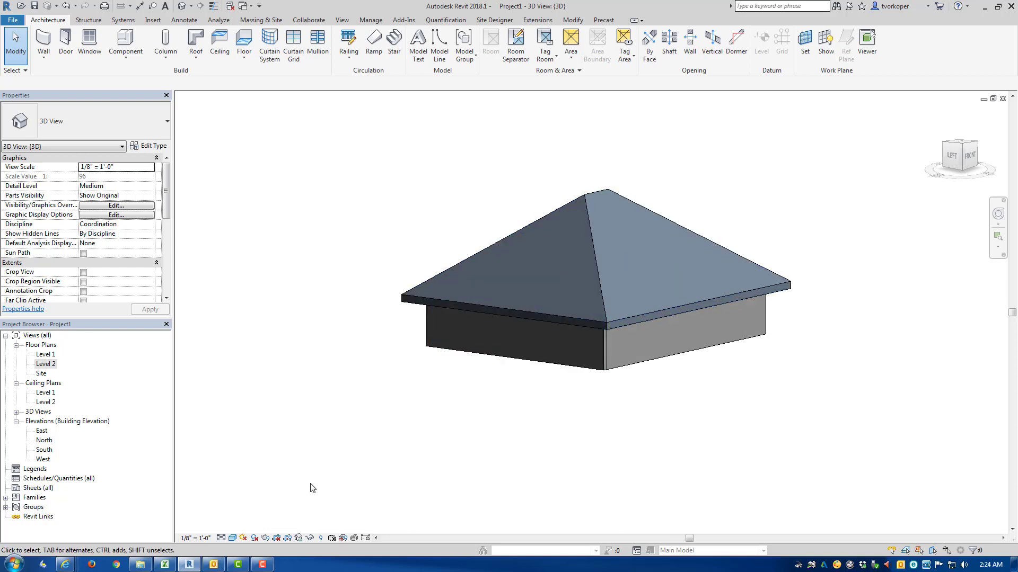
# Step: Set the 3D view's visual style to Consistent Colors and orbit around the building to examine its evenly colored faces
pyautogui.click(236, 538)
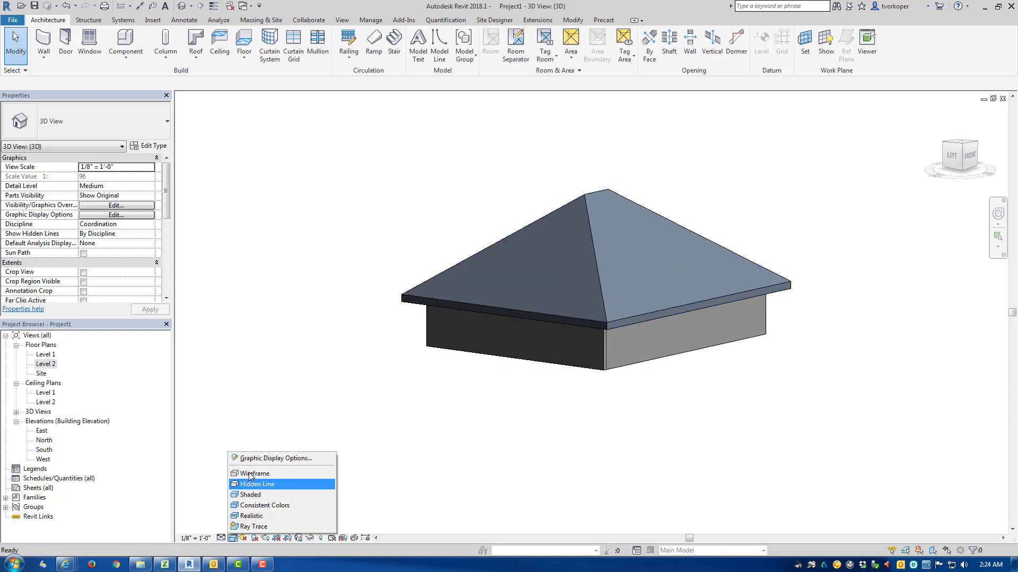
pyautogui.click(254, 505)
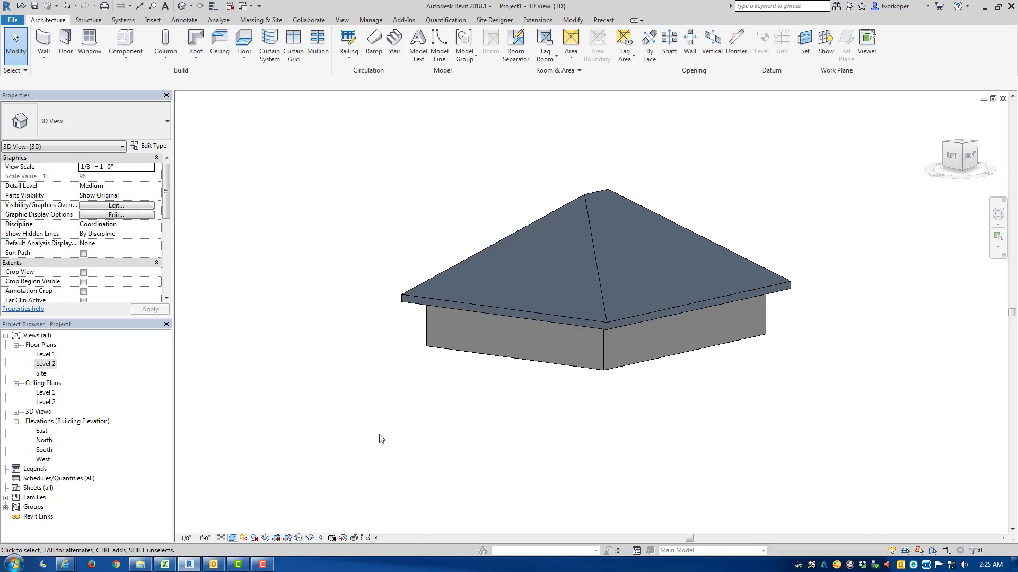
pyautogui.keyDown('shift'); pyautogui.moveTo(390, 414); pyautogui.dragTo(221, 386, button='middle'); pyautogui.keyUp('shift')
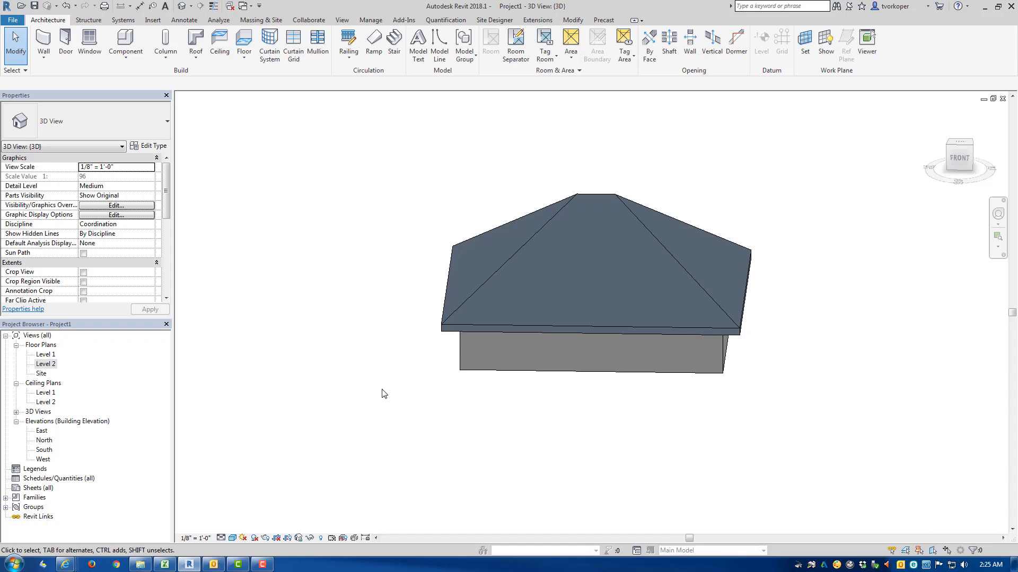
pyautogui.keyDown('shift'); pyautogui.moveTo(388, 431); pyautogui.dragTo(366, 413, button='middle'); pyautogui.keyUp('shift')
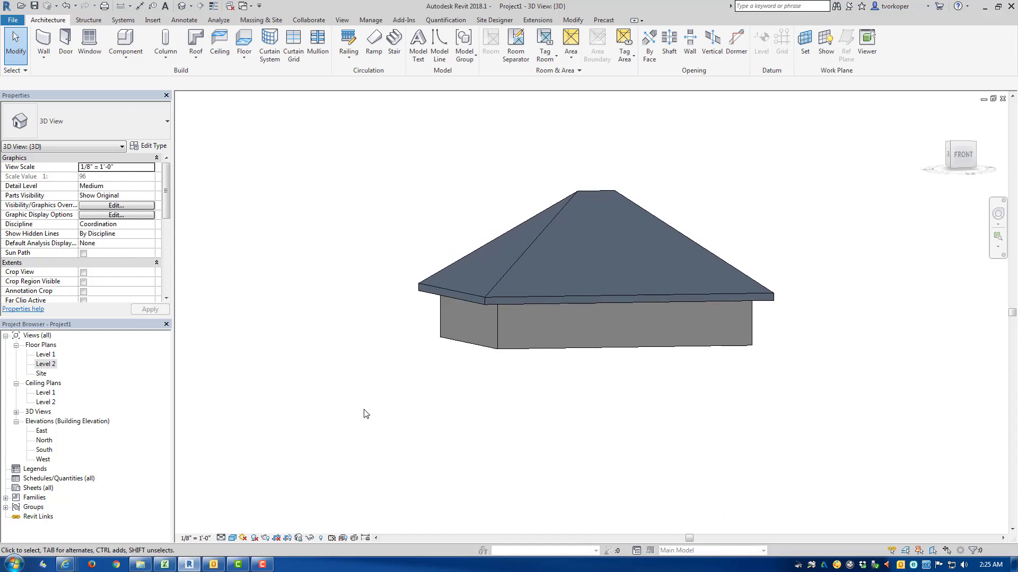
# Step: Switch the 3D view's visual style to Realistic and orbit in close to the corner where two walls meet under the roof
pyautogui.click(233, 538)
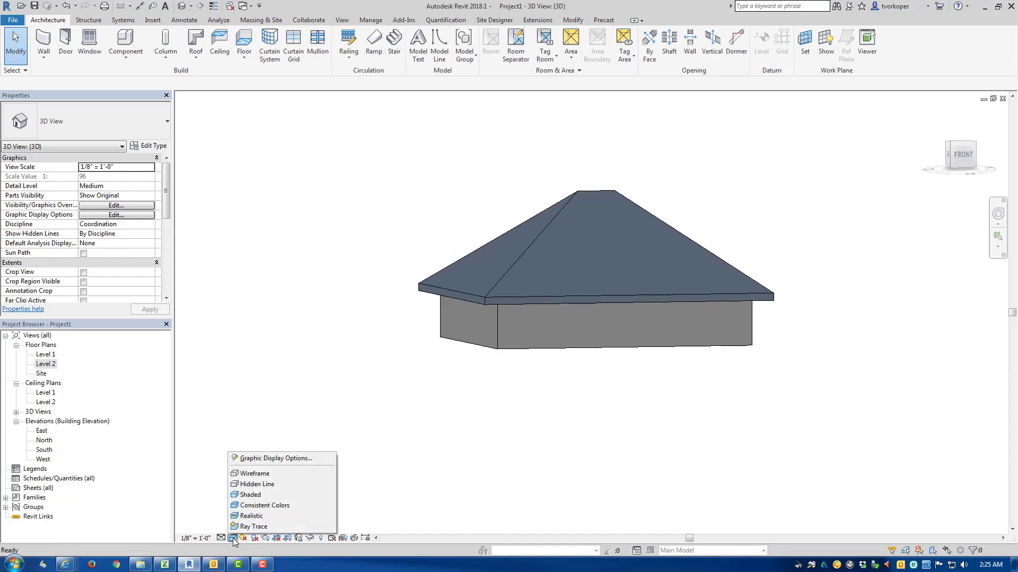
pyautogui.click(251, 516)
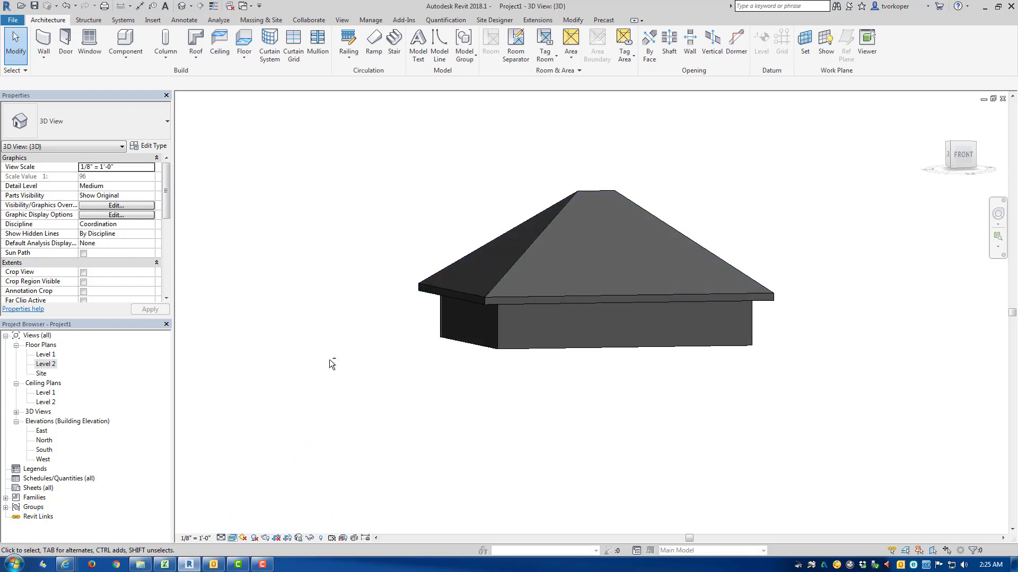
pyautogui.keyDown('shift'); pyautogui.moveTo(329, 359); pyautogui.dragTo(332, 429, button='middle'); pyautogui.keyUp('shift')
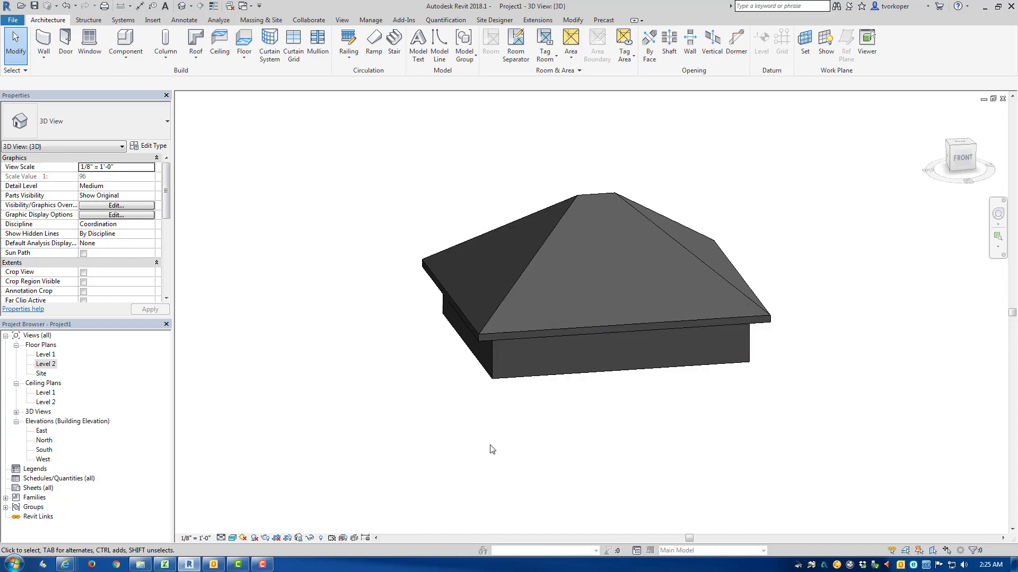
pyautogui.scroll(3, 504, 423)
pyautogui.moveTo(485, 380); pyautogui.dragTo(414, 531, button='middle')
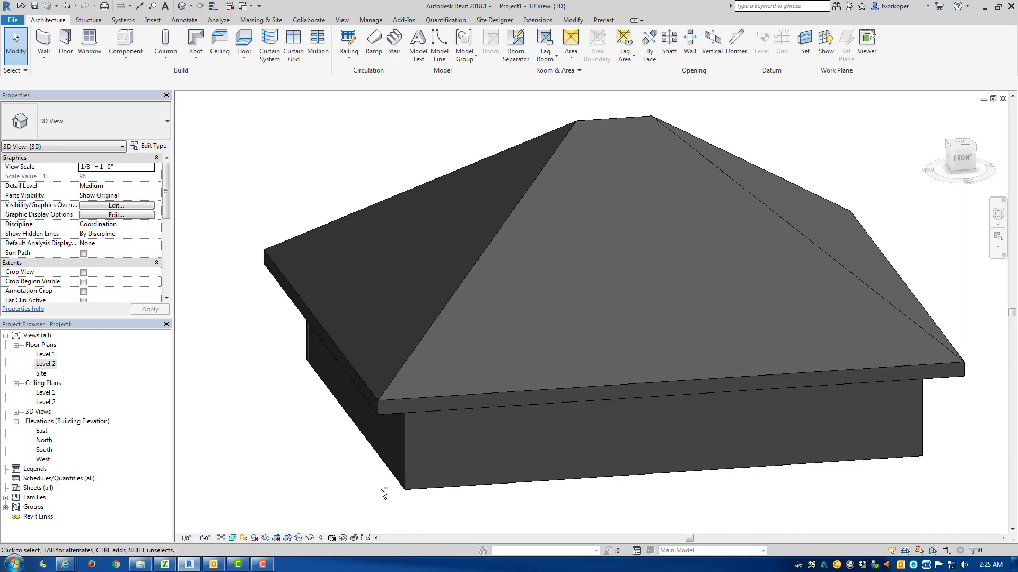
pyautogui.keyDown('shift'); pyautogui.moveTo(381, 490); pyautogui.dragTo(449, 444, button='middle'); pyautogui.keyUp('shift')
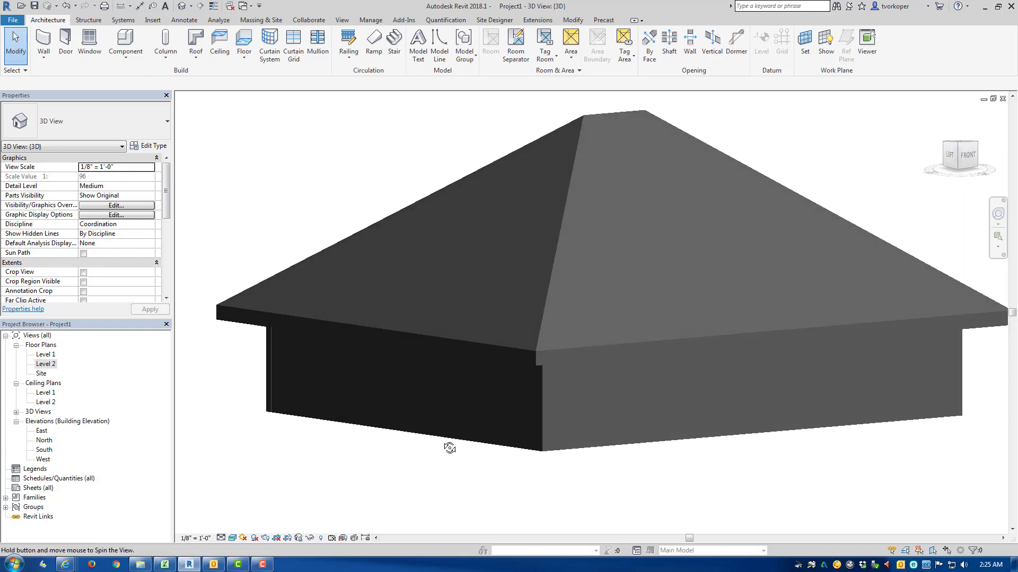
# Step: Change the left side wall's type to Exterior - Brick on Mtl. Stud and zoom in on its brick texture
pyautogui.click(455, 405)
pyautogui.click(120, 133)
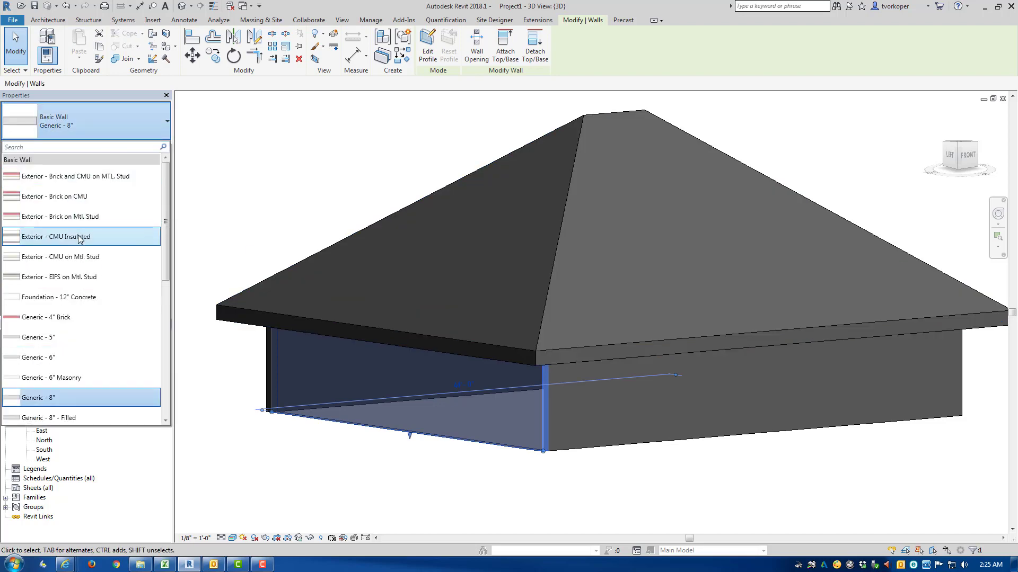
pyautogui.click(63, 216)
pyautogui.click(229, 233)
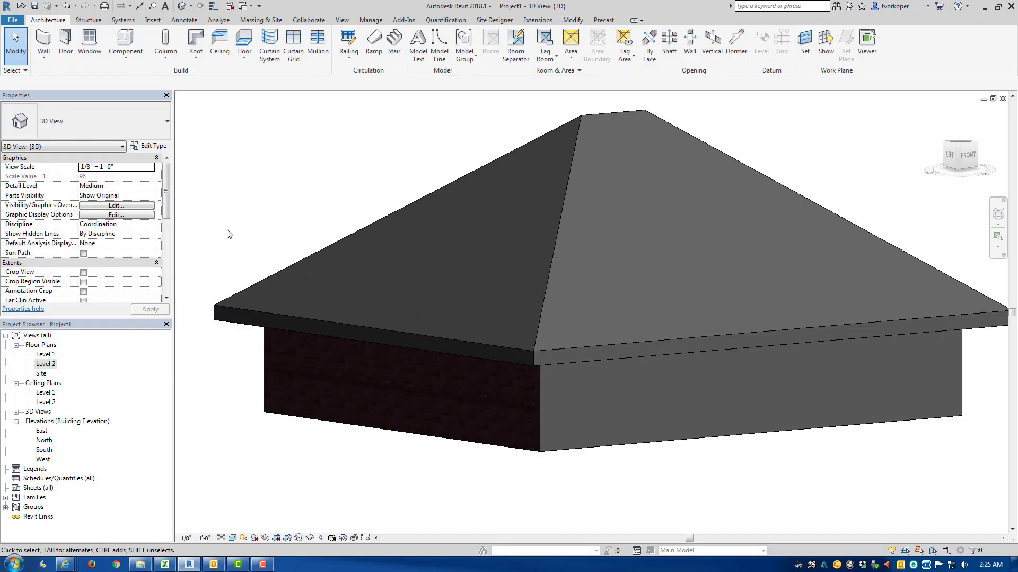
pyautogui.scroll(8, 511, 435)
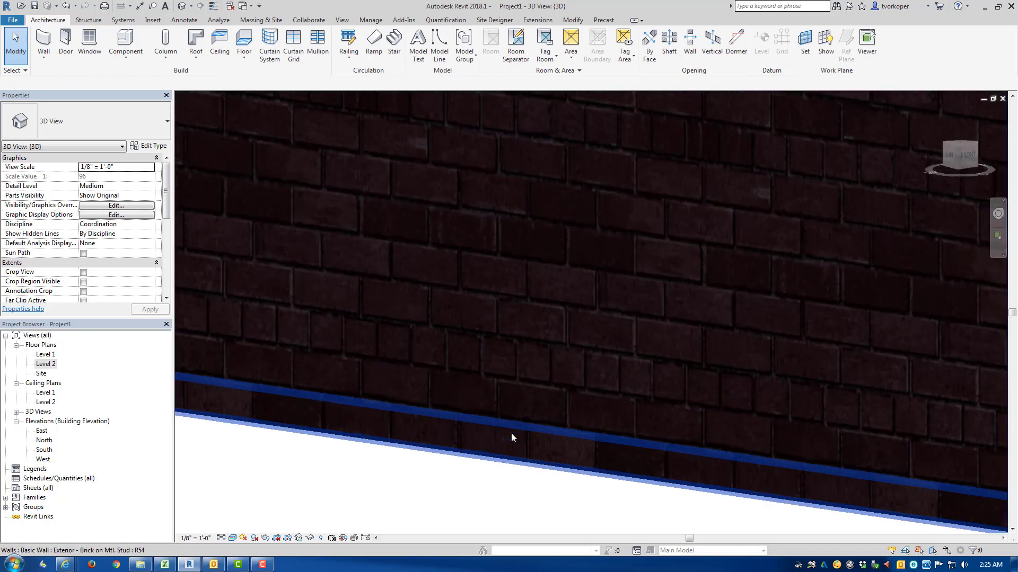
# Step: Look at the Ray Trace option among the visual styles and bring the whole building back into view
pyautogui.click(233, 538)
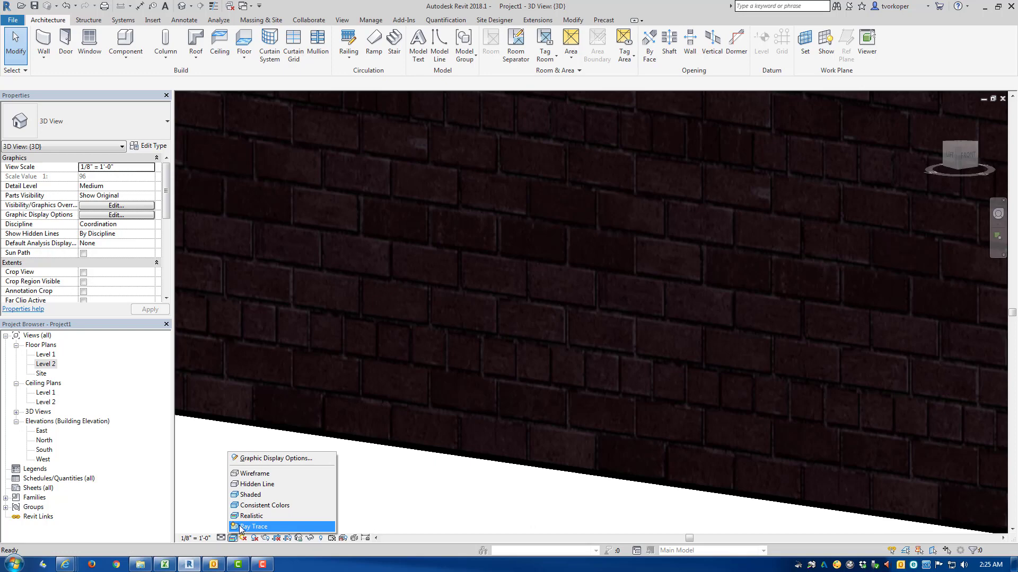
pyautogui.click(241, 526)
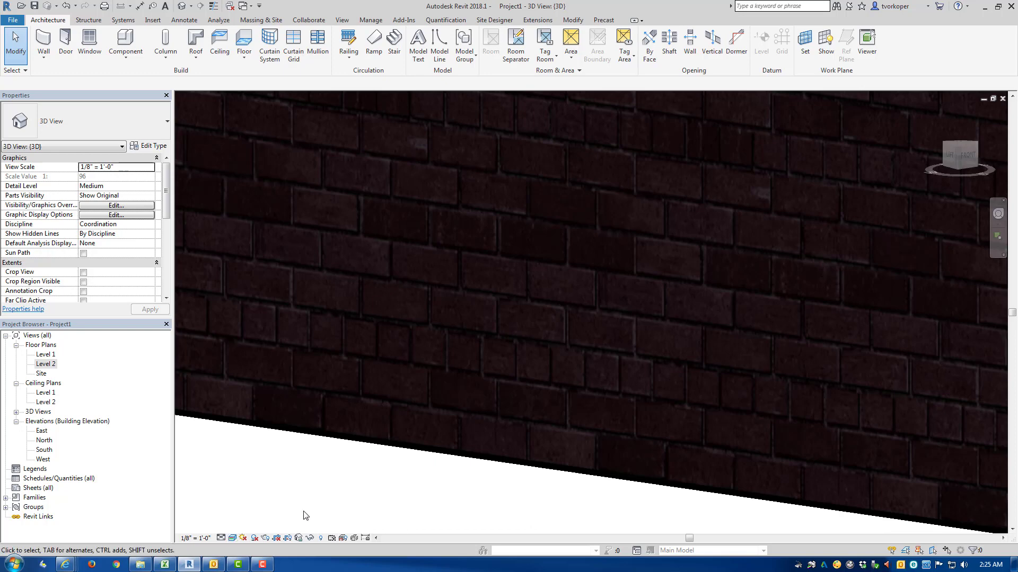
pyautogui.press('z')
pyautogui.press('e')
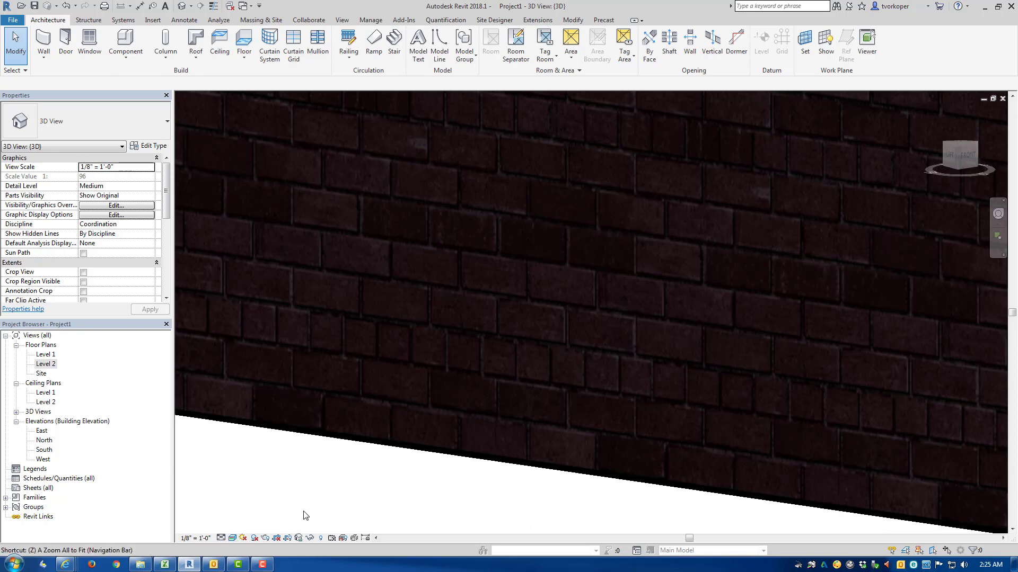
pyautogui.keyDown('shift'); pyautogui.moveTo(383, 431); pyautogui.dragTo(361, 437, button='middle'); pyautogui.keyUp('shift')
pyautogui.scroll(-3, 362, 436)
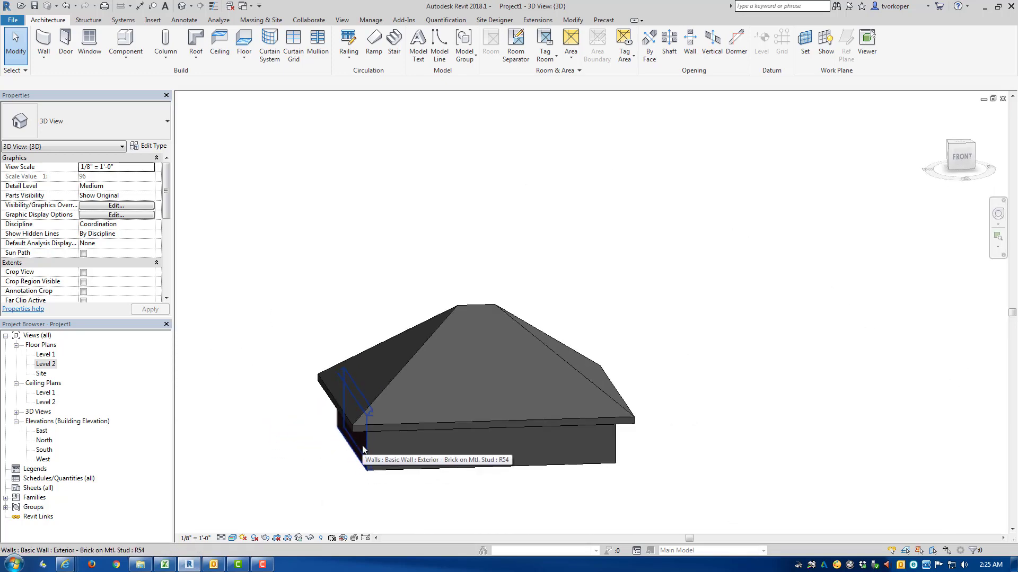